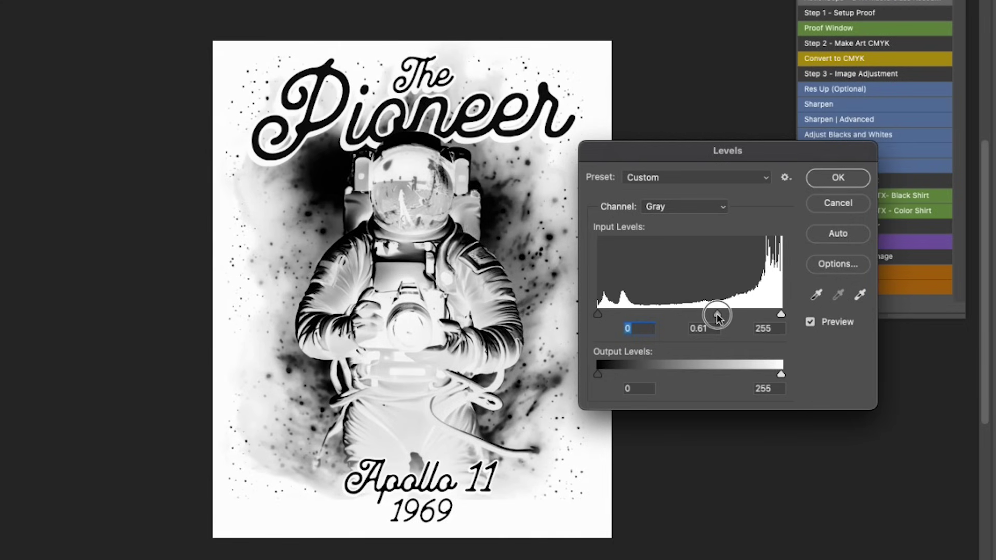
Step: Preview the finished result: darken the midtones, zoom in on the halftone, and hide Layer 0
{"action": "left_click_drag", "start_coordinate": [716, 313], "coordinate": [759, 322]}
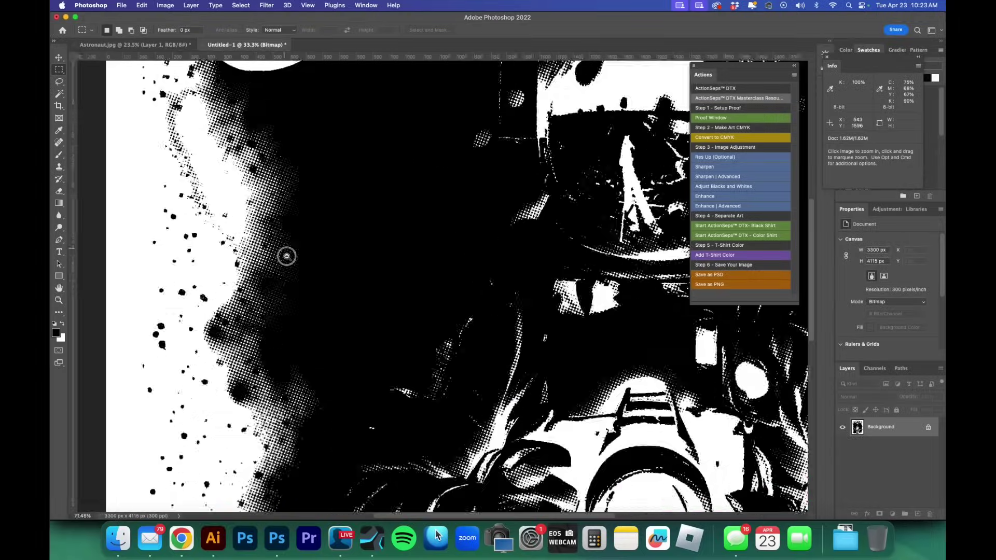
{"action": "left_click_drag", "start_coordinate": [284, 256], "coordinate": [302, 276]}
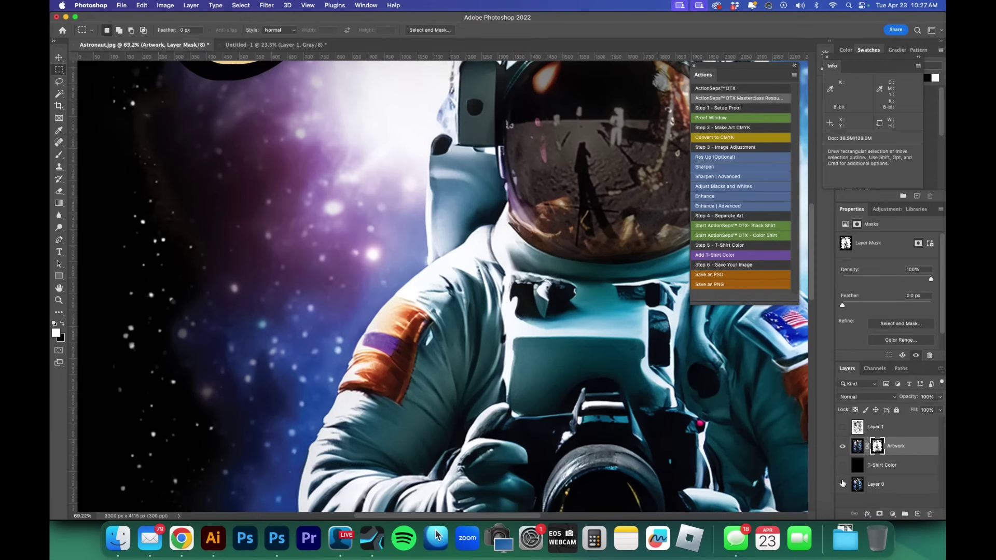
{"action": "left_click", "coordinate": [842, 486]}
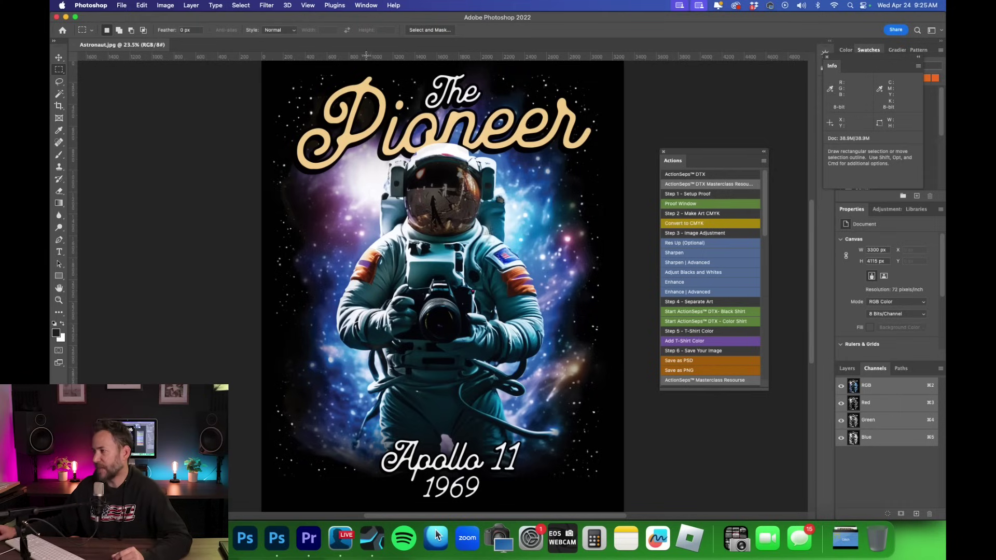
Step: In Image Size, switch to inches and set Resolution to 300 without resampling, keeping 3300 × 4115 px
{"action": "left_click", "coordinate": [172, 7]}
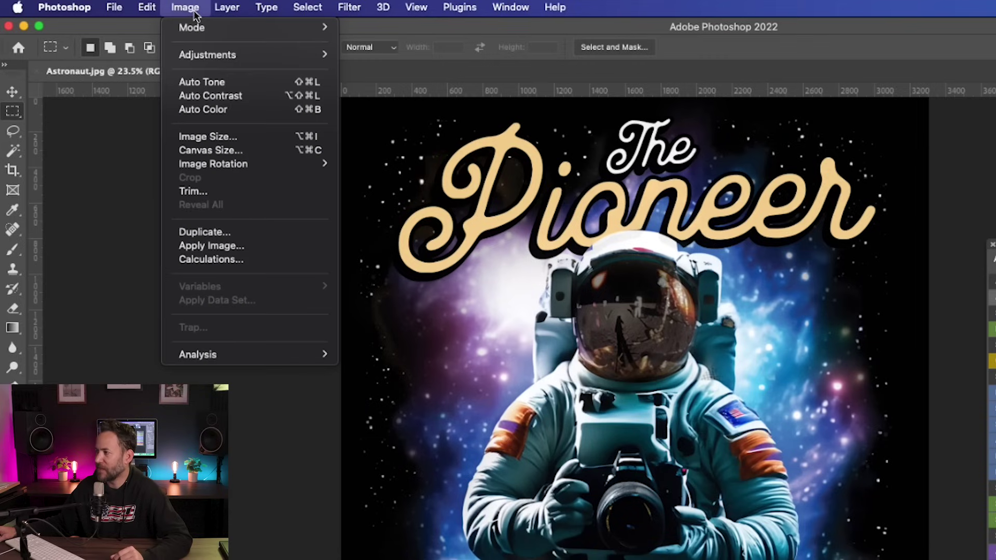
{"action": "left_click", "coordinate": [224, 136]}
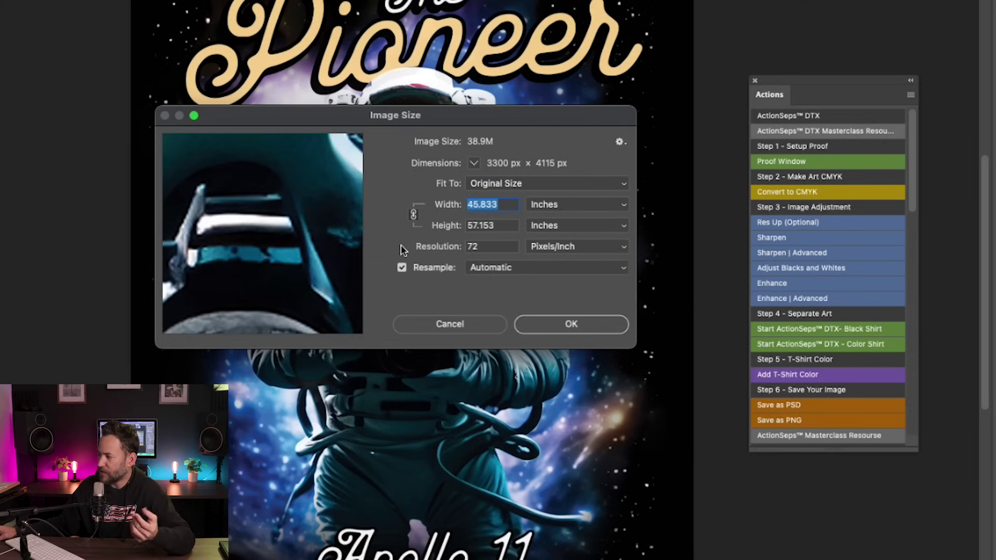
{"action": "left_click", "coordinate": [593, 206]}
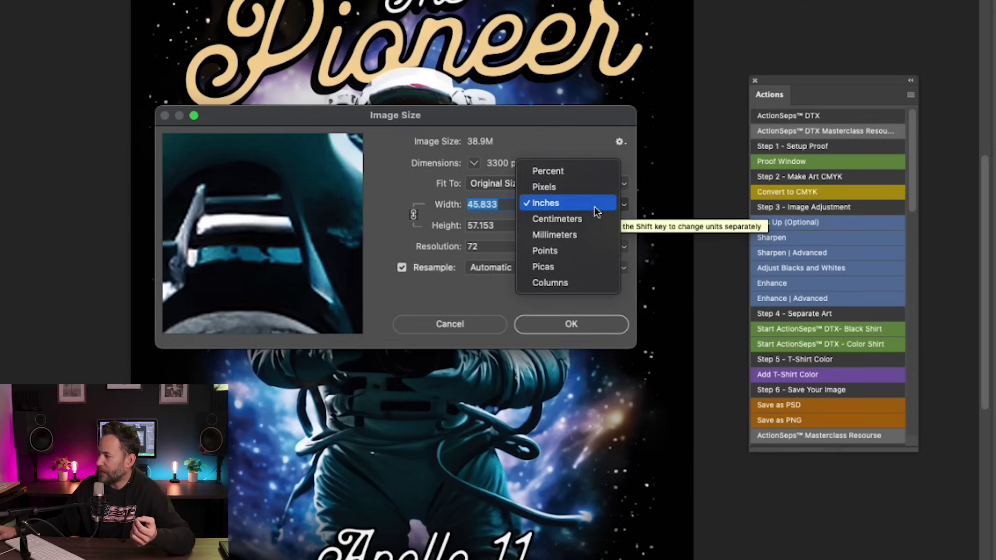
{"action": "left_click", "coordinate": [586, 188]}
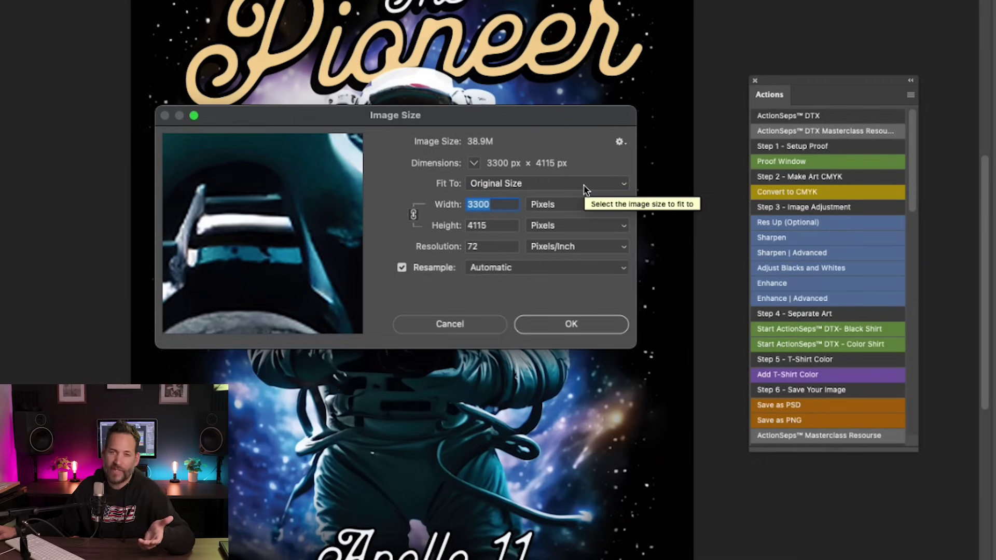
{"action": "left_click", "coordinate": [565, 206]}
{"action": "left_click", "coordinate": [565, 219]}
{"action": "left_click", "coordinate": [402, 268]}
{"action": "left_click_drag", "start_coordinate": [490, 248], "coordinate": [458, 247]}
{"action": "type", "text": "300"}
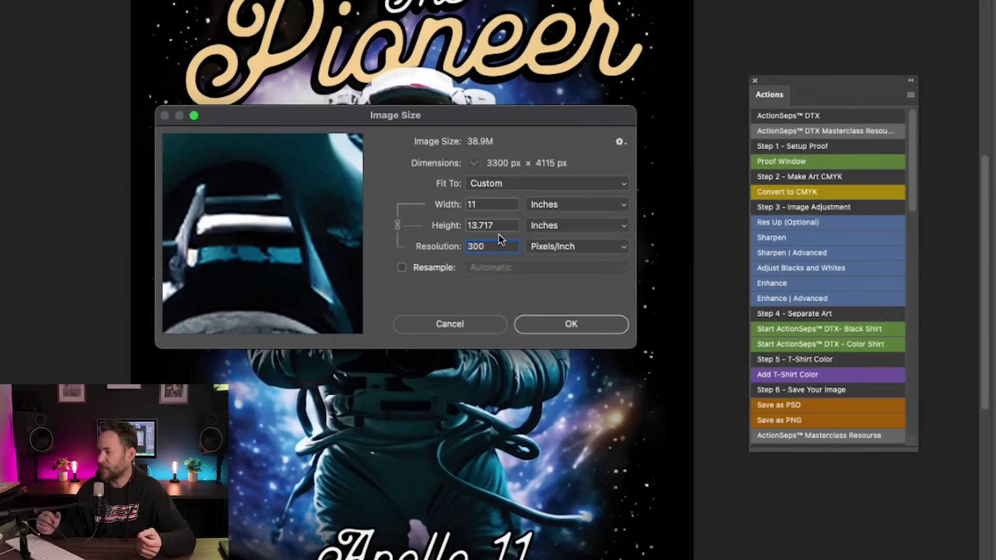
{"action": "left_click", "coordinate": [401, 267]}
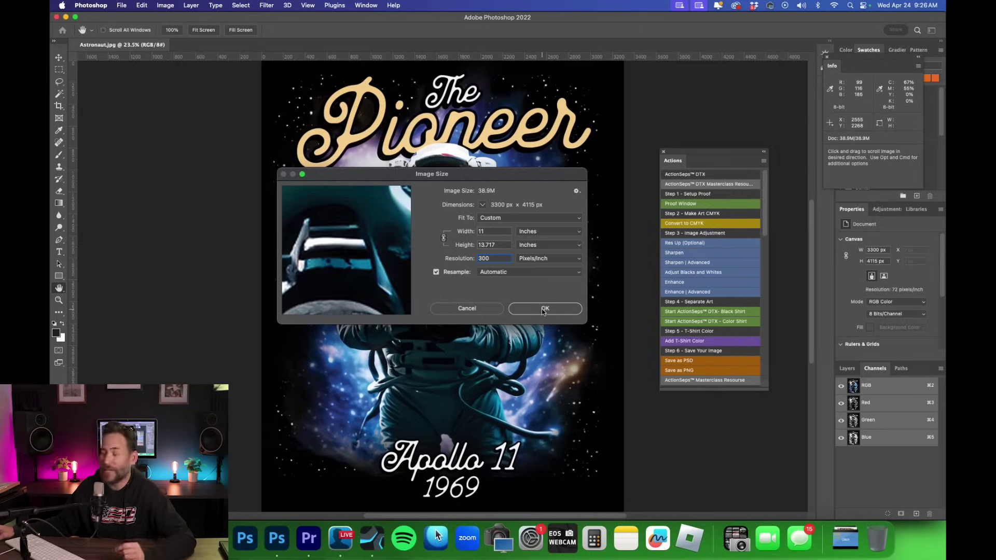
Step: Apply the new image size, unlock the Background as Layer 0, and duplicate it as Layer 0 copy
{"action": "left_click", "coordinate": [541, 309]}
{"action": "left_click", "coordinate": [847, 369]}
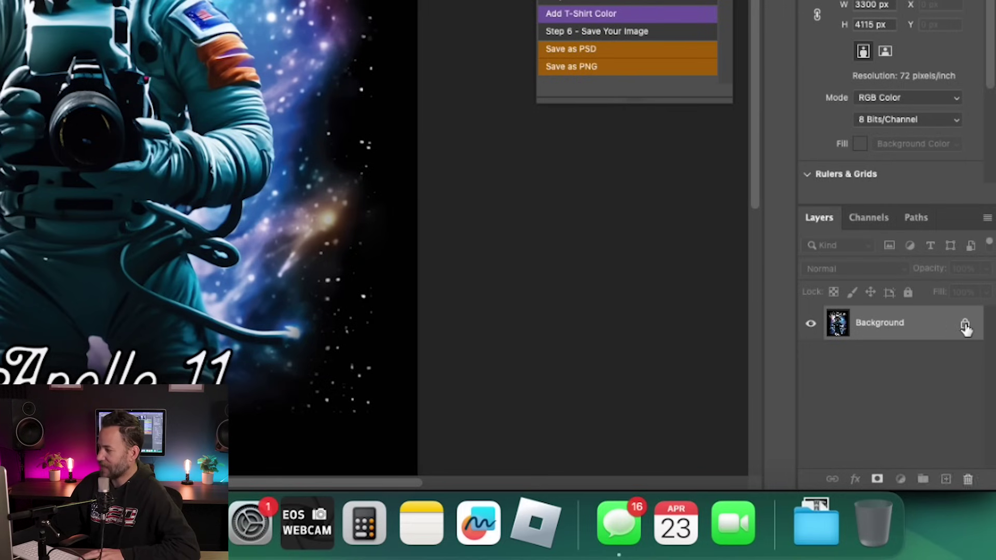
{"action": "left_click", "coordinate": [965, 326]}
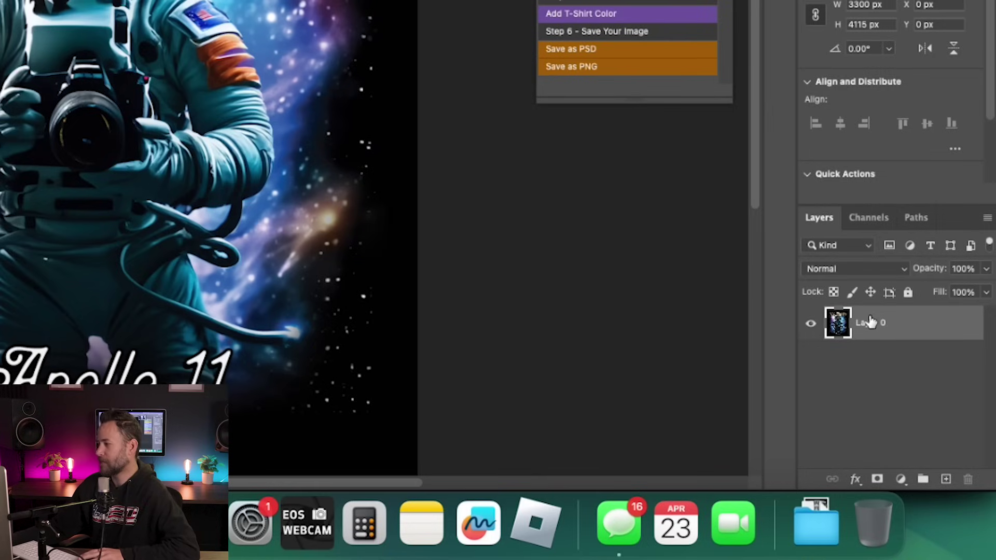
{"action": "left_click_drag", "start_coordinate": [918, 328], "coordinate": [947, 479]}
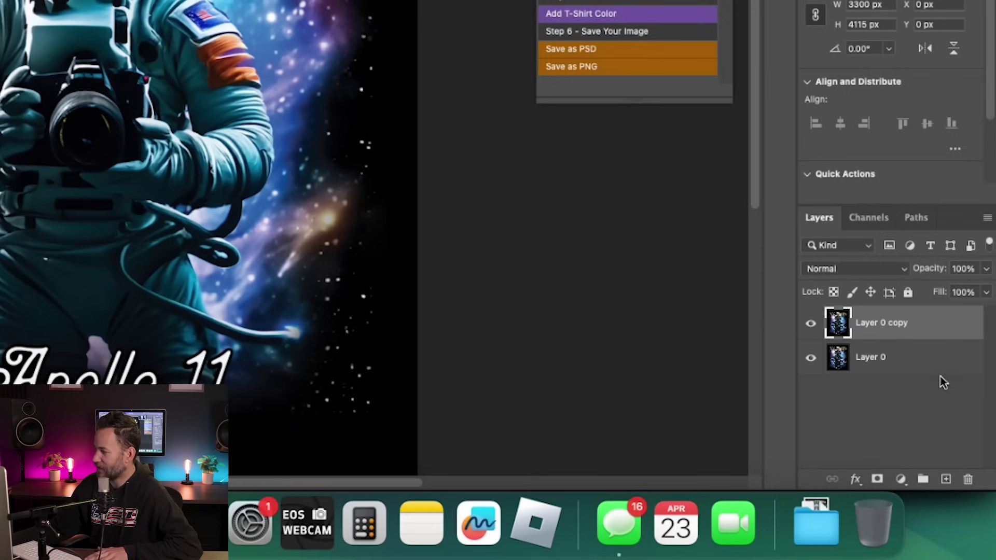
Step: Select Layer 0 copy and show the RGB, Red, Green and Blue channels
{"action": "left_click", "coordinate": [930, 326]}
{"action": "right_click", "coordinate": [929, 326]}
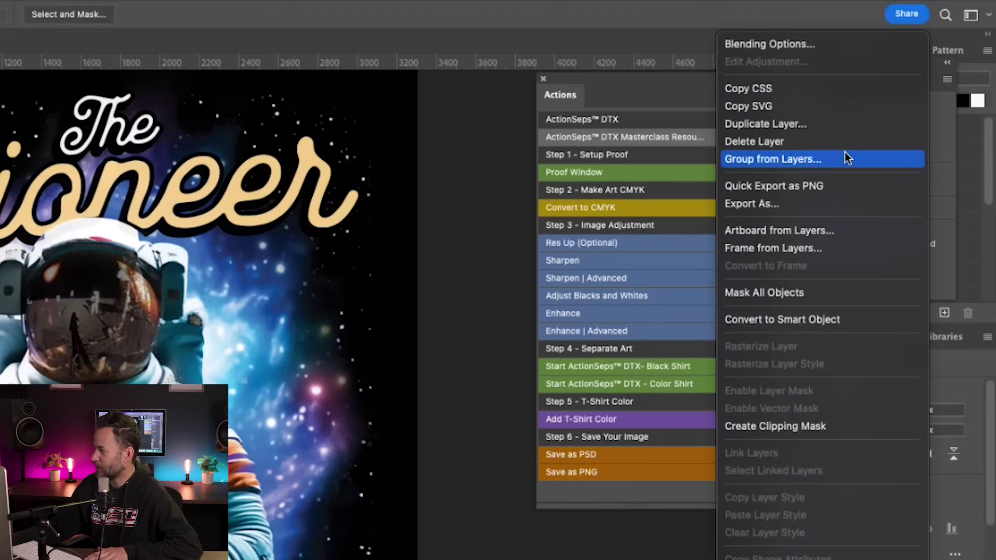
{"action": "key", "text": "Escape"}
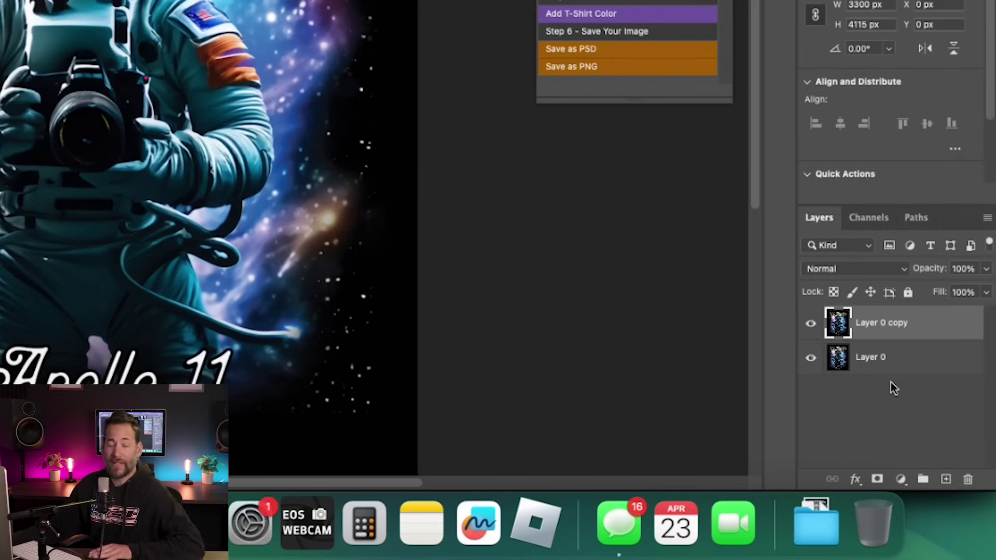
{"action": "left_click", "coordinate": [863, 217]}
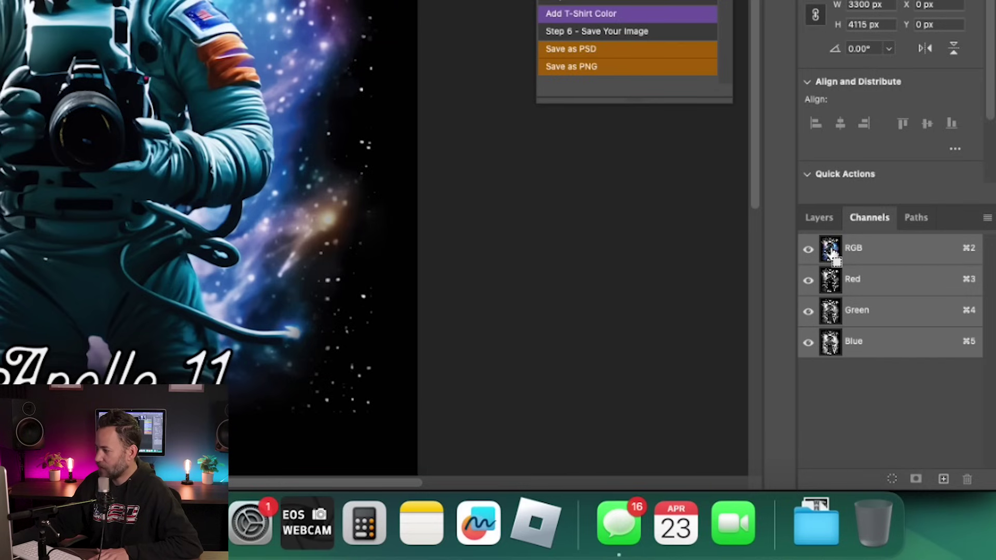
Step: Load the RGB brightness as a selection, add a new Layer 1, and reset colours to black and white
{"action": "left_click", "coordinate": [831, 250], "text": "super"}
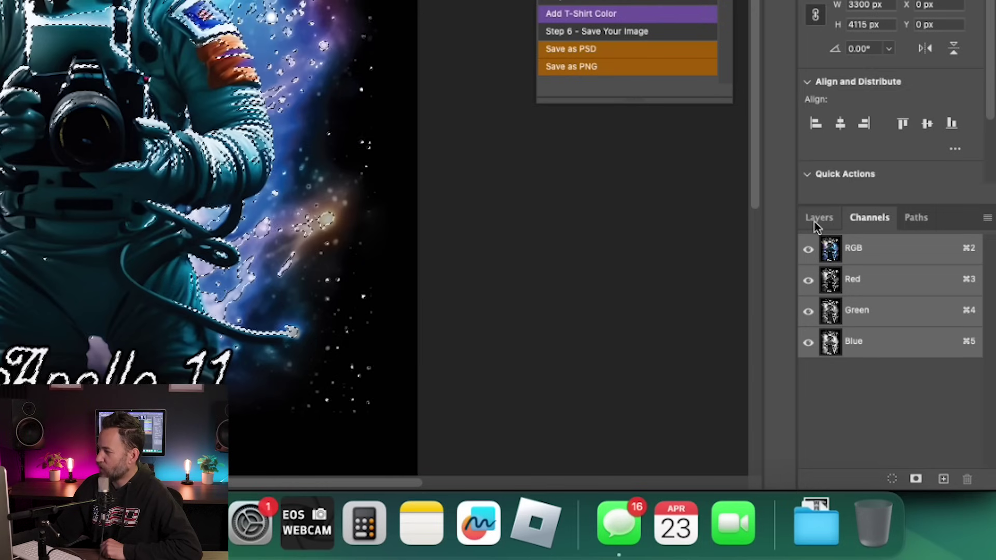
{"action": "left_click", "coordinate": [816, 218]}
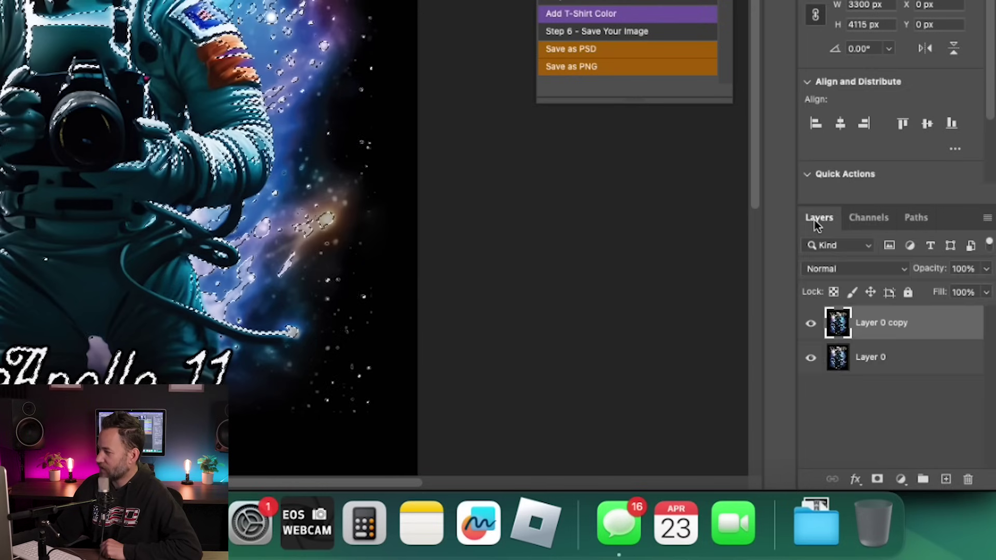
{"action": "left_click", "coordinate": [946, 480]}
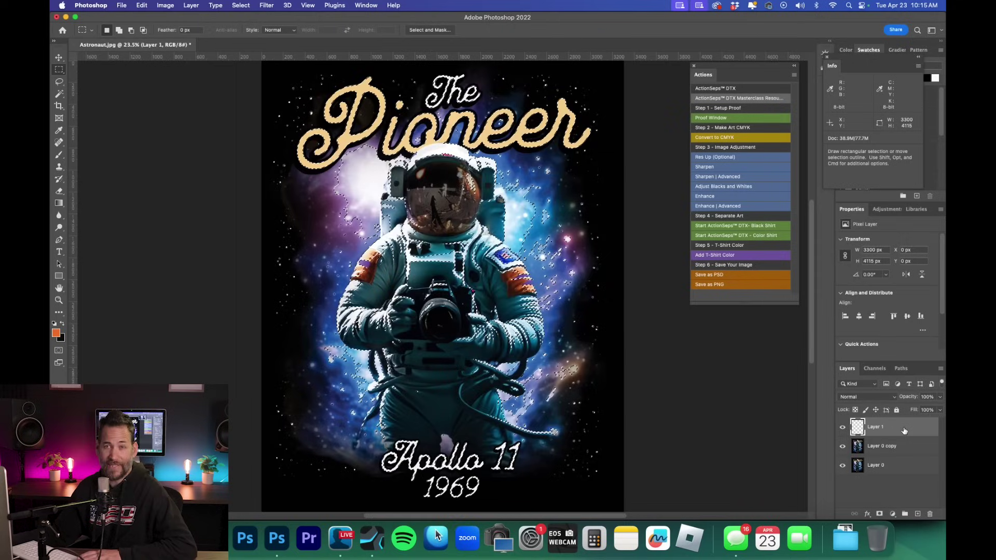
{"action": "key", "text": "d"}
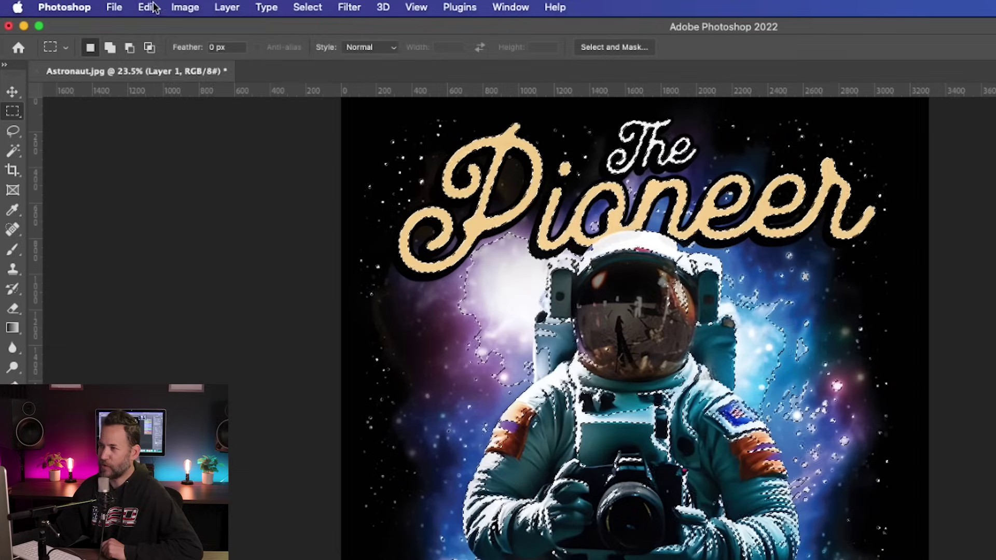
Step: Fill the selection on Layer 1 with Black
{"action": "left_click", "coordinate": [146, 6]}
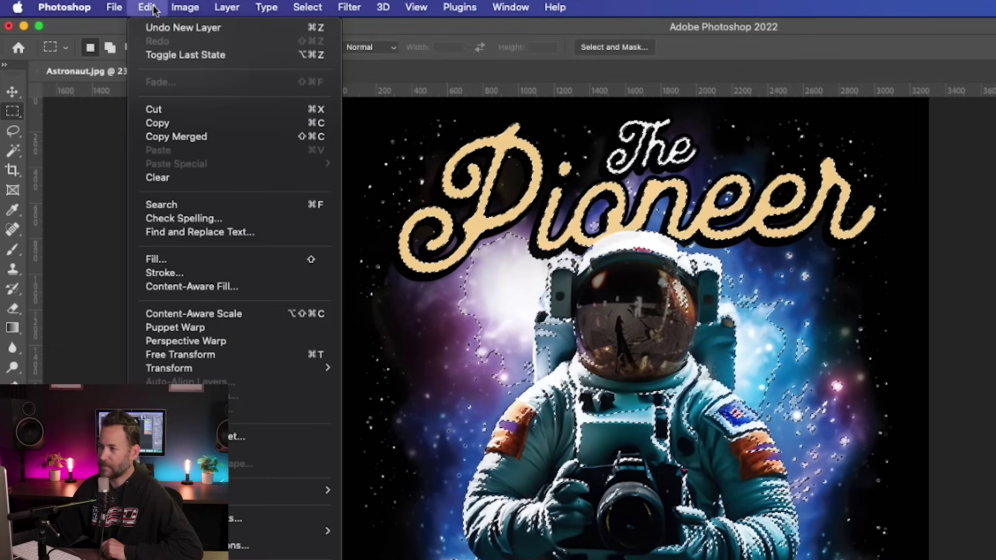
{"action": "left_click", "coordinate": [210, 264]}
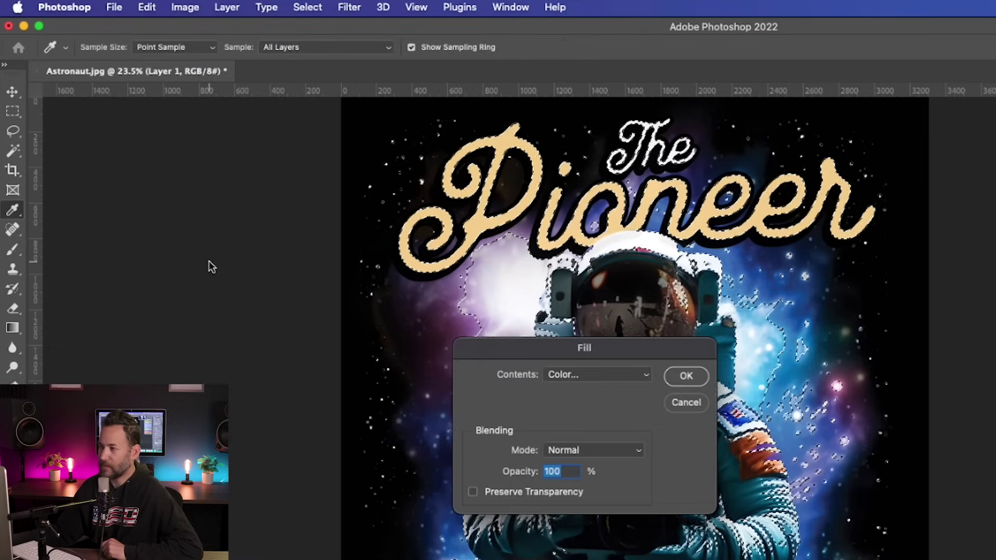
{"action": "left_click", "coordinate": [599, 378]}
{"action": "left_click", "coordinate": [586, 458]}
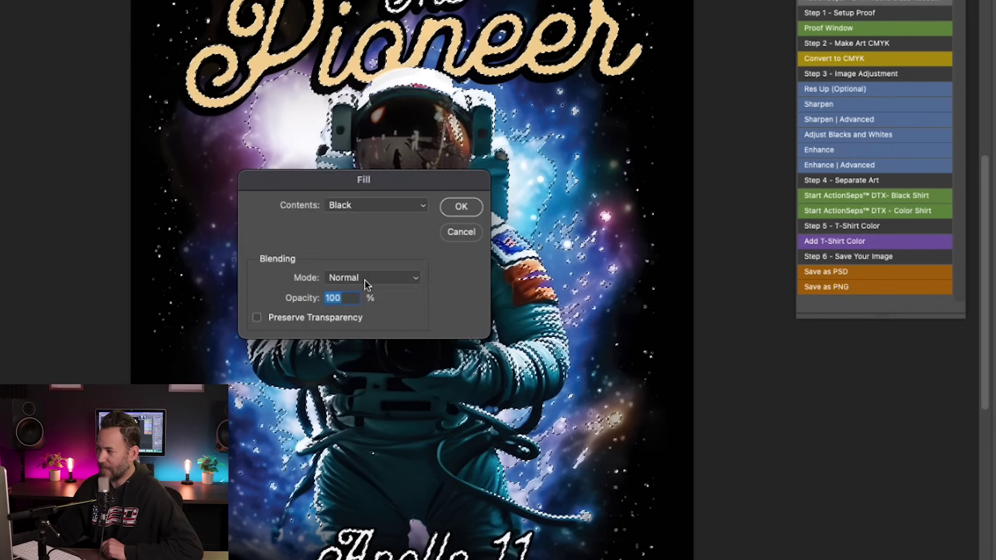
{"action": "left_click", "coordinate": [461, 207]}
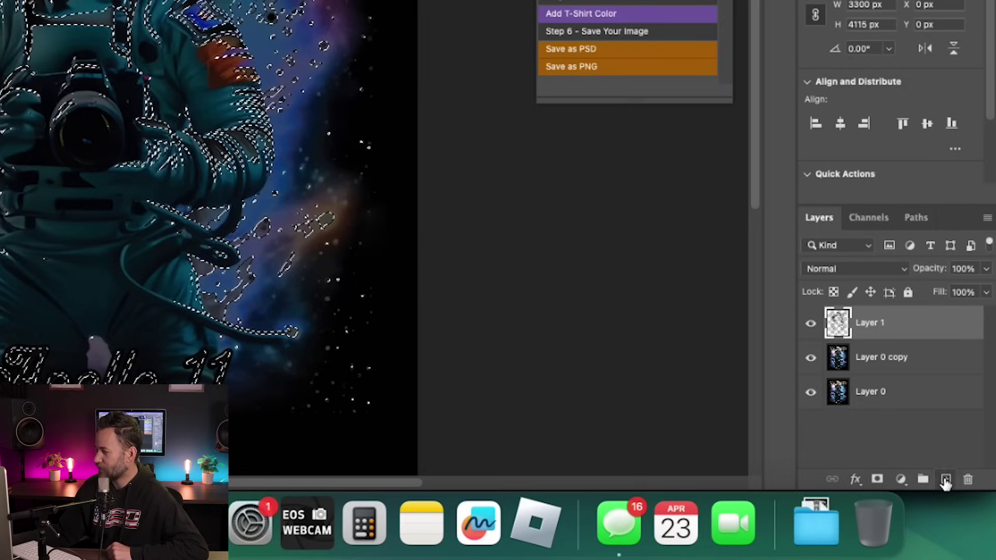
Step: Add a new Layer 2, deselect, and fill it with White
{"action": "left_click", "coordinate": [918, 514]}
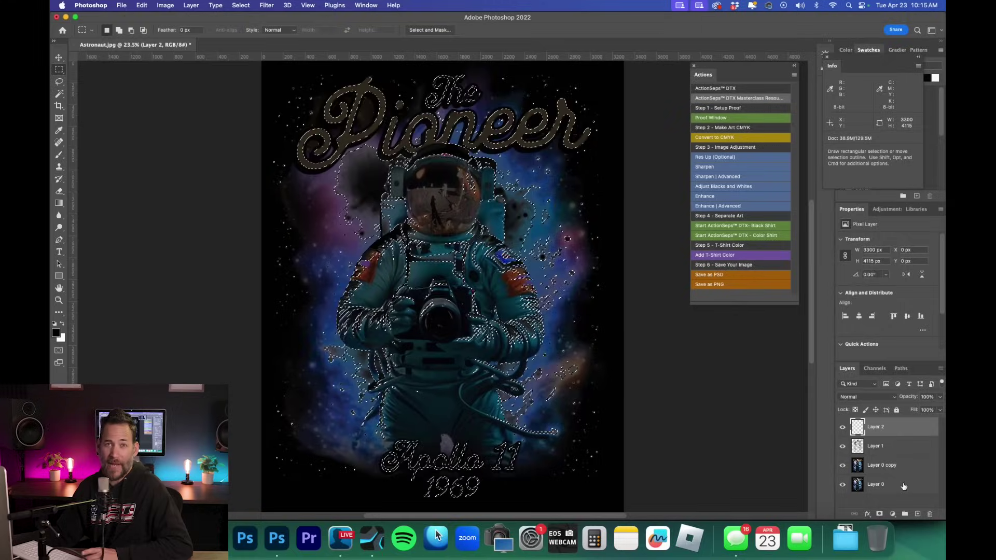
{"action": "key", "text": "super+d"}
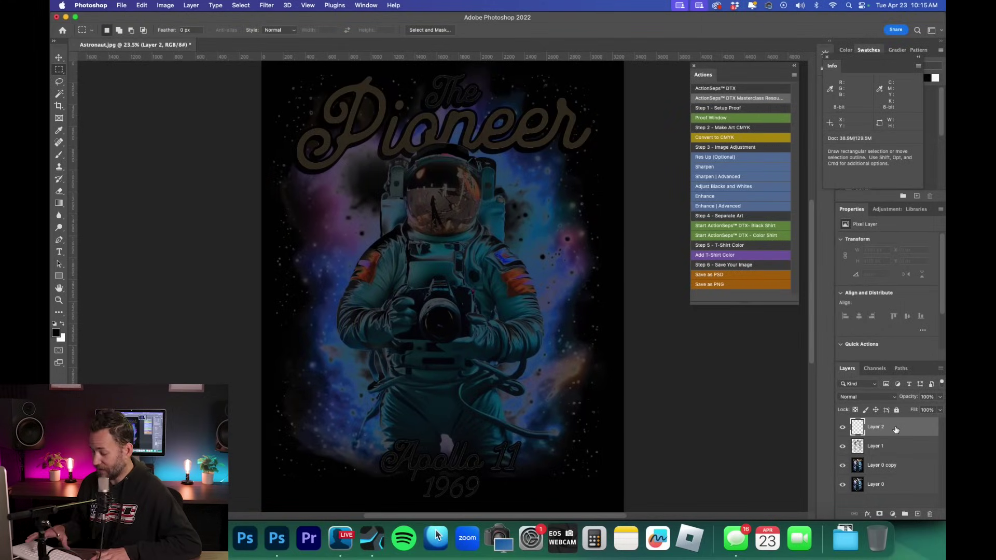
{"action": "key", "text": "shift+BackSpace"}
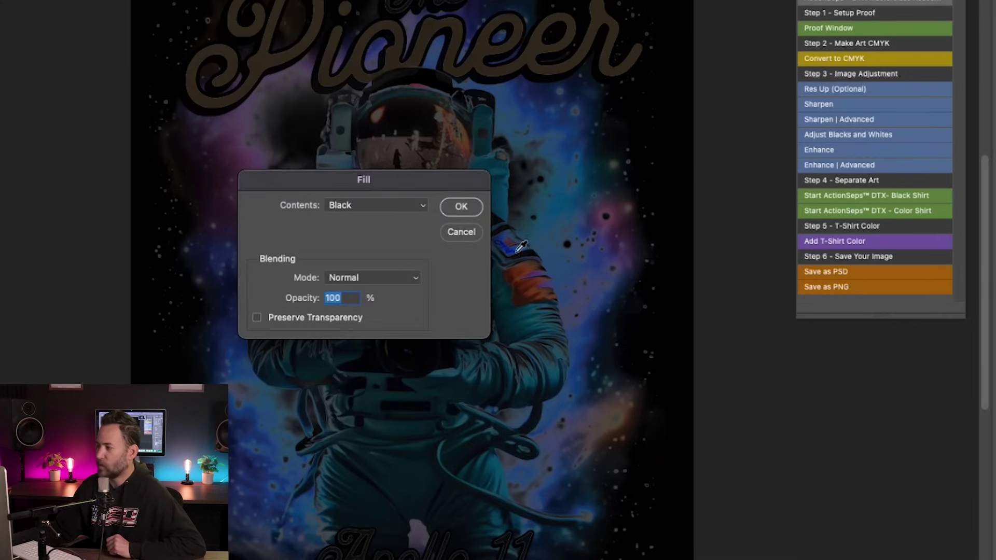
{"action": "left_click_drag", "start_coordinate": [410, 185], "coordinate": [424, 178]}
{"action": "left_click", "coordinate": [415, 199]}
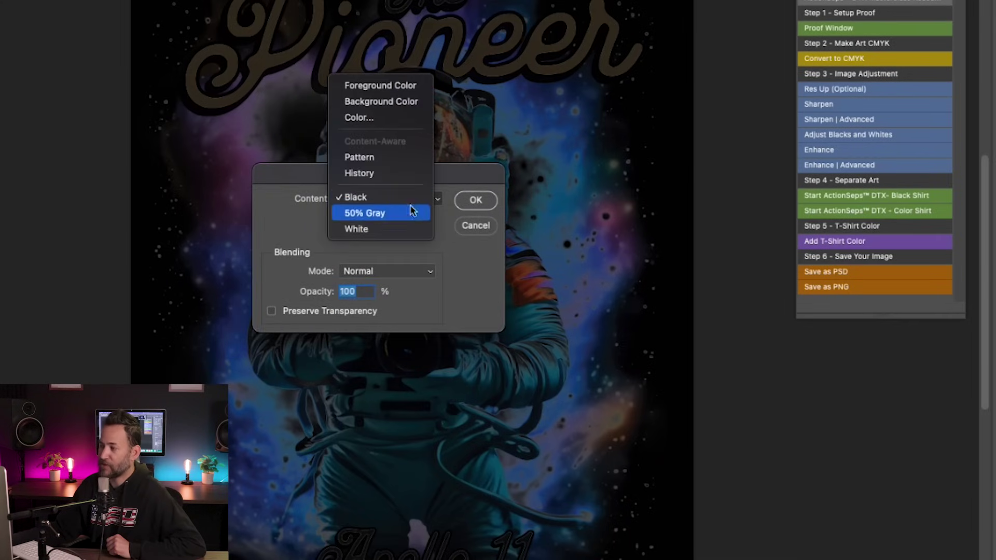
{"action": "left_click", "coordinate": [406, 227]}
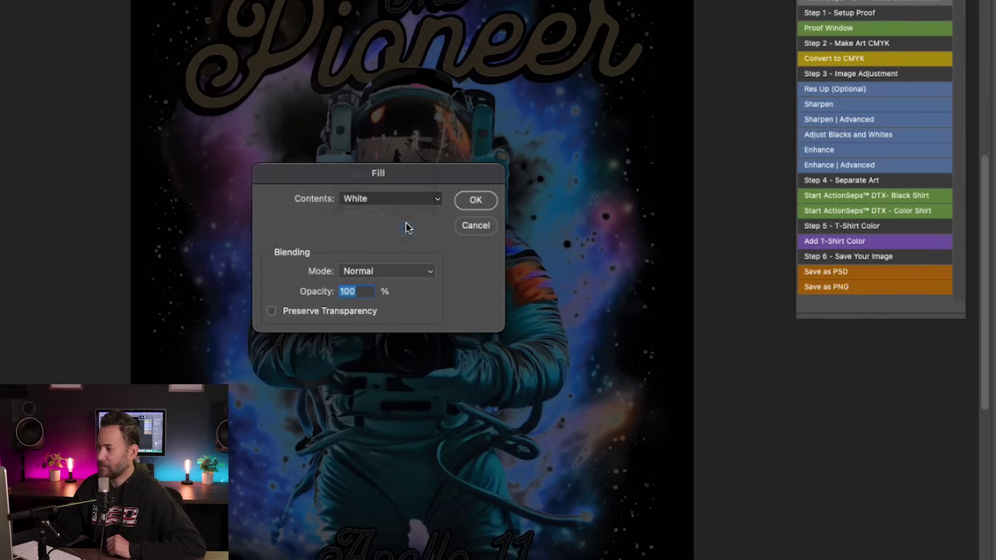
{"action": "left_click", "coordinate": [473, 204]}
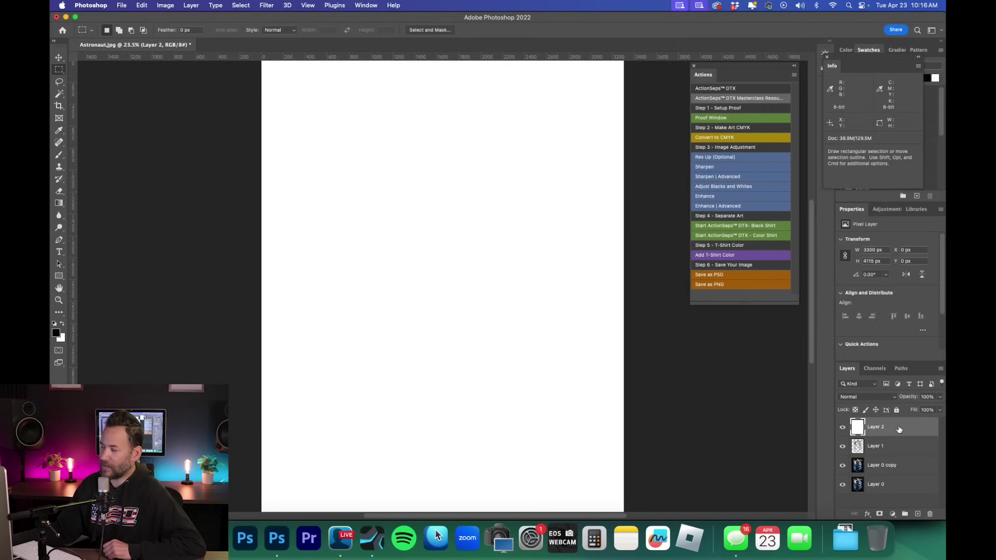
Step: Move the white layer beneath Layer 1 and merge it down with Cmd+E
{"action": "left_click_drag", "start_coordinate": [899, 430], "coordinate": [900, 451]}
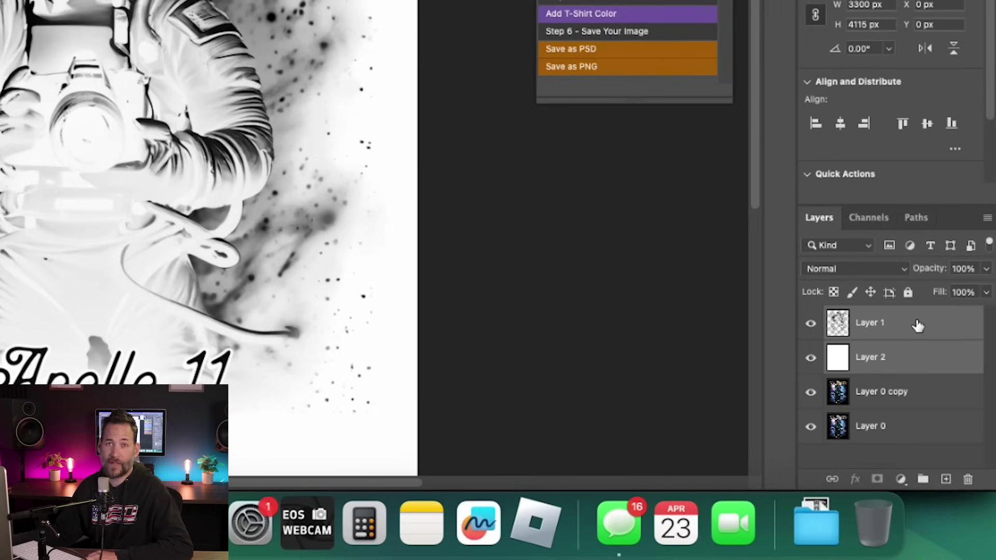
{"action": "key", "text": "super+e"}
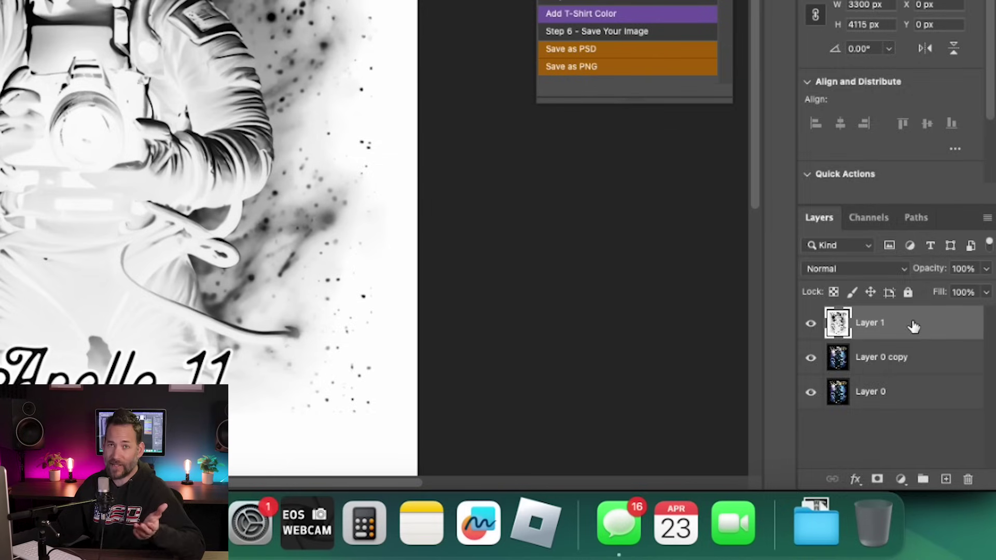
{"action": "right_click", "coordinate": [899, 428]}
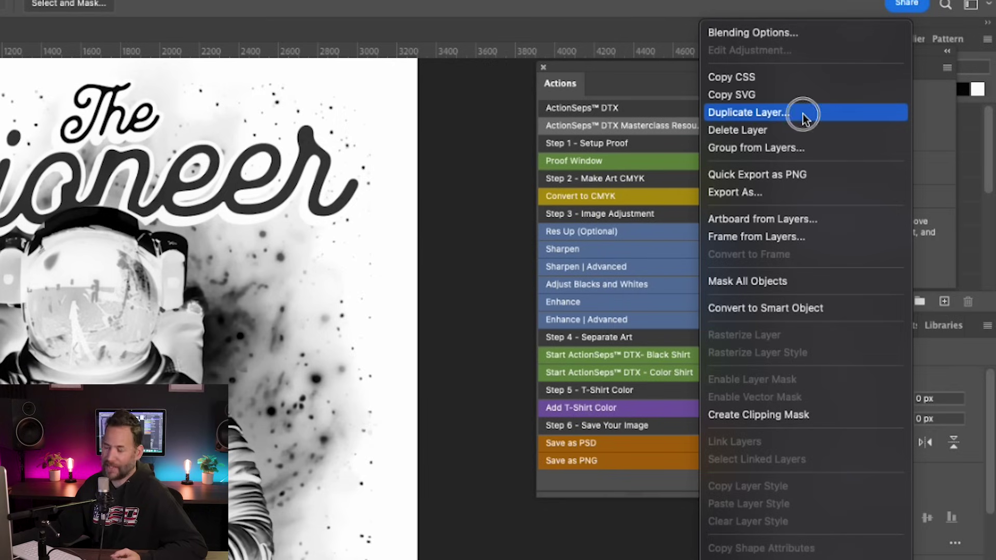
Step: Duplicate Layer 1 with New chosen as the destination document
{"action": "left_click", "coordinate": [803, 114]}
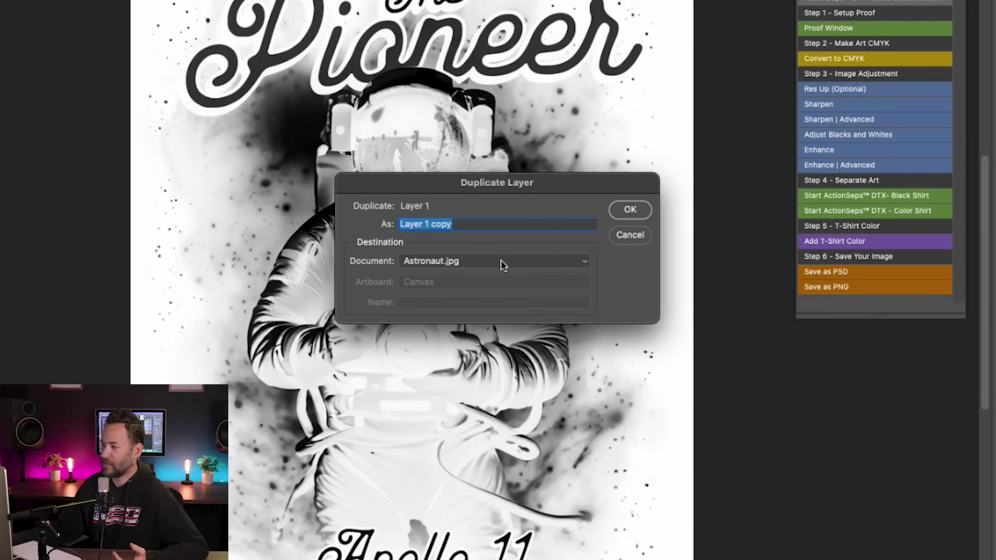
{"action": "left_click", "coordinate": [501, 262]}
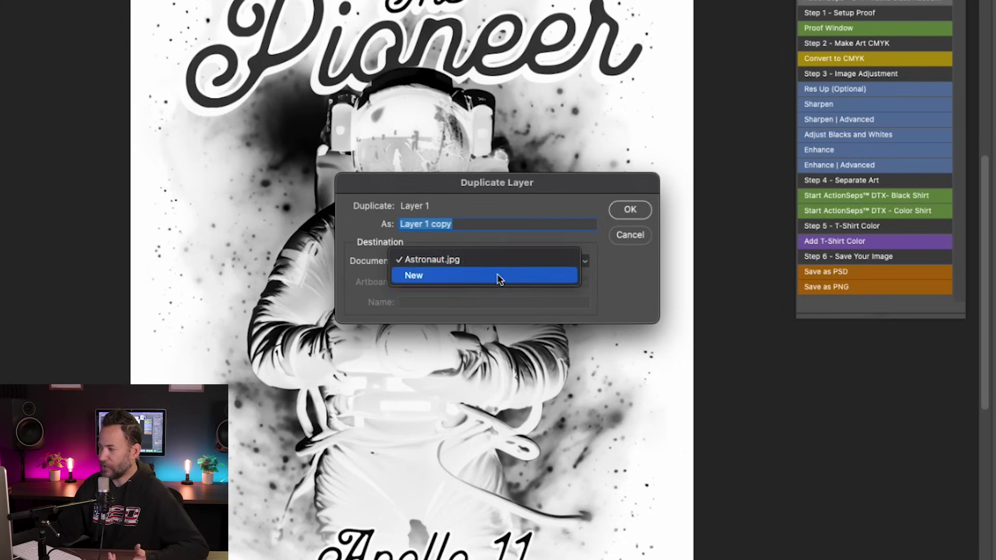
{"action": "left_click", "coordinate": [499, 277]}
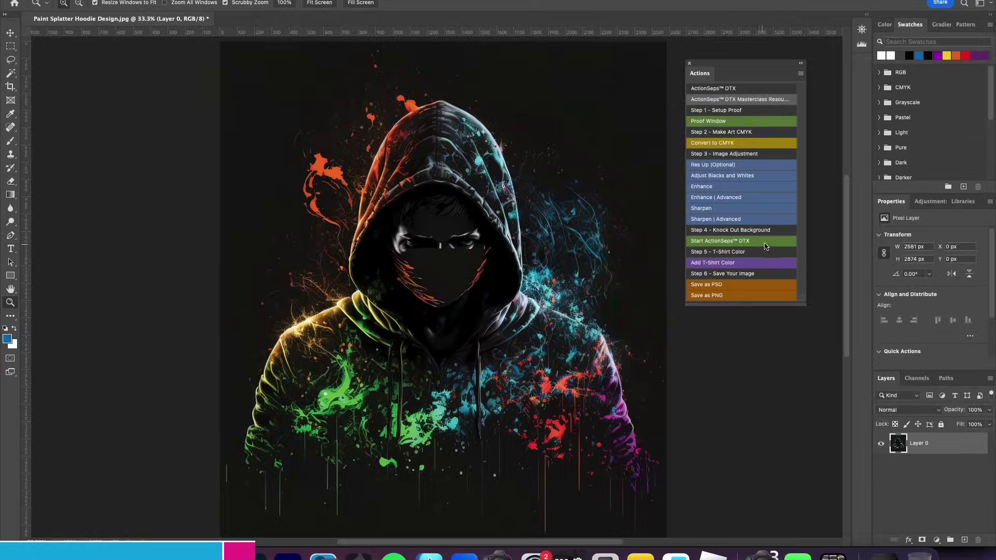
Step: Run ActionSeps DTX on the sample art, toggle the black T-Shirt Color layer, and close the Finished message
{"action": "left_click", "coordinate": [766, 246]}
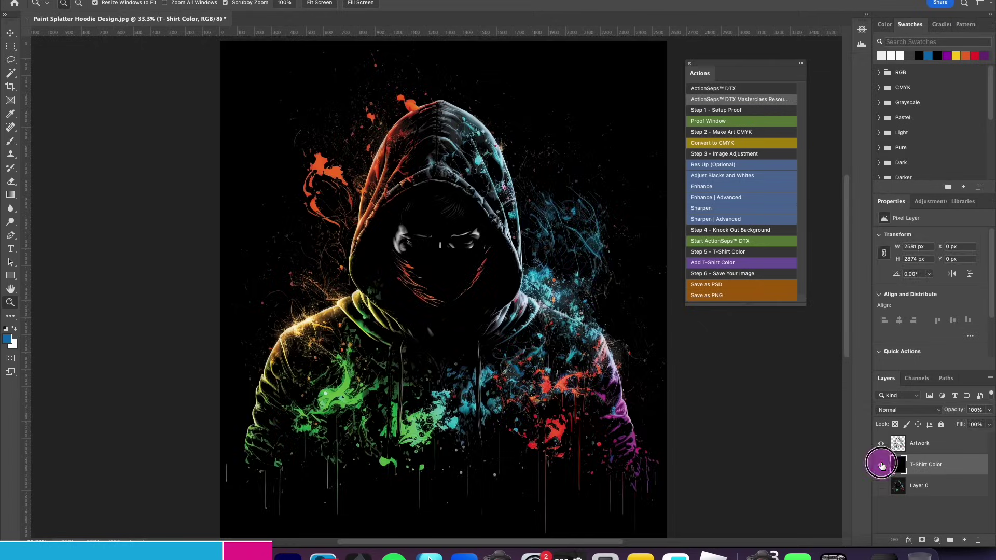
{"action": "left_click", "coordinate": [882, 463]}
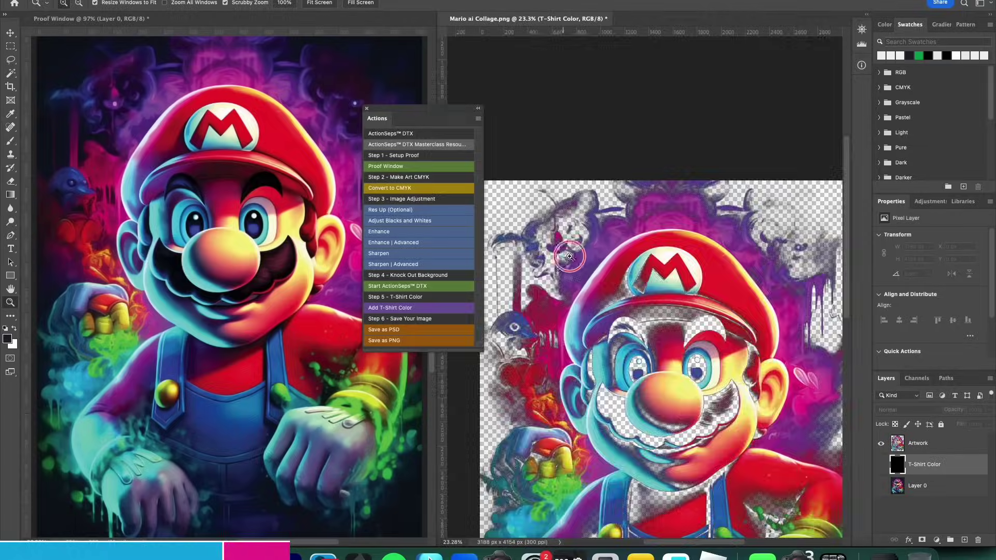
{"action": "left_click_drag", "start_coordinate": [569, 256], "coordinate": [659, 265]}
{"action": "left_click", "coordinate": [882, 465]}
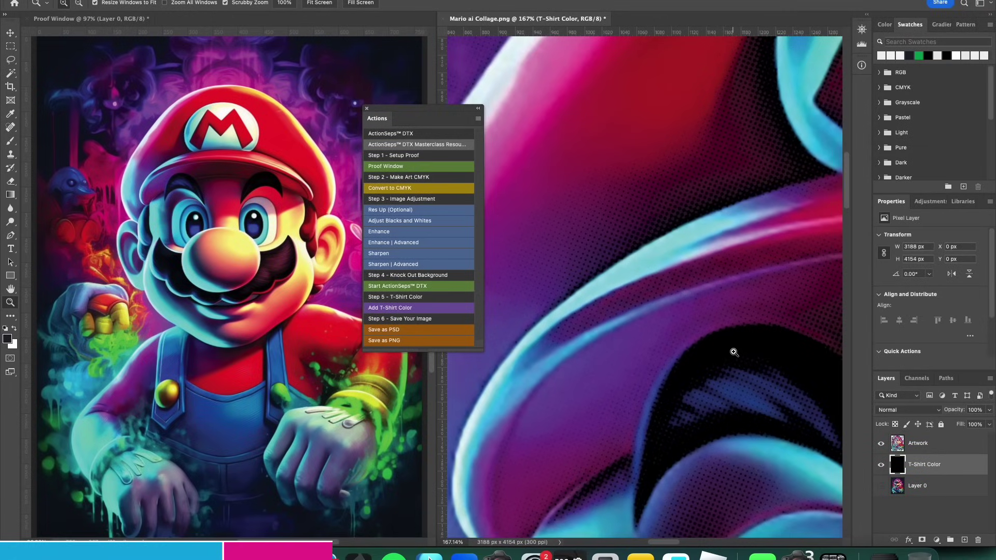
{"action": "key", "text": "super+0"}
{"action": "left_click", "coordinate": [881, 465]}
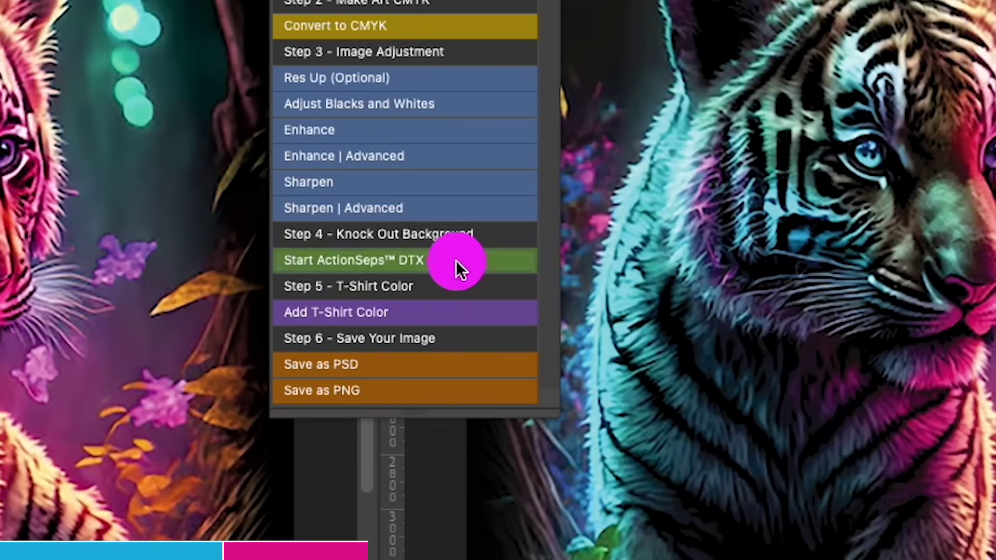
{"action": "left_click", "coordinate": [456, 261]}
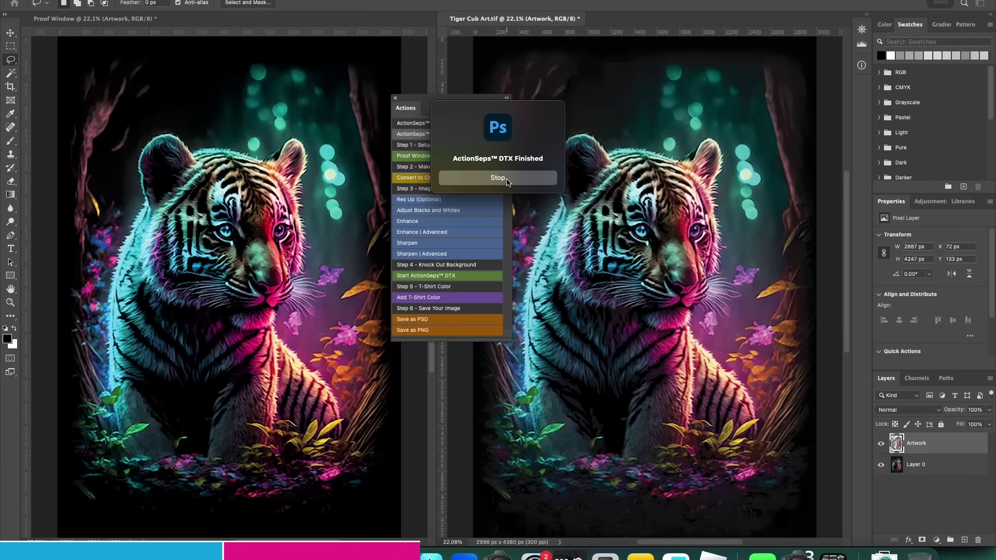
{"action": "left_click", "coordinate": [507, 178]}
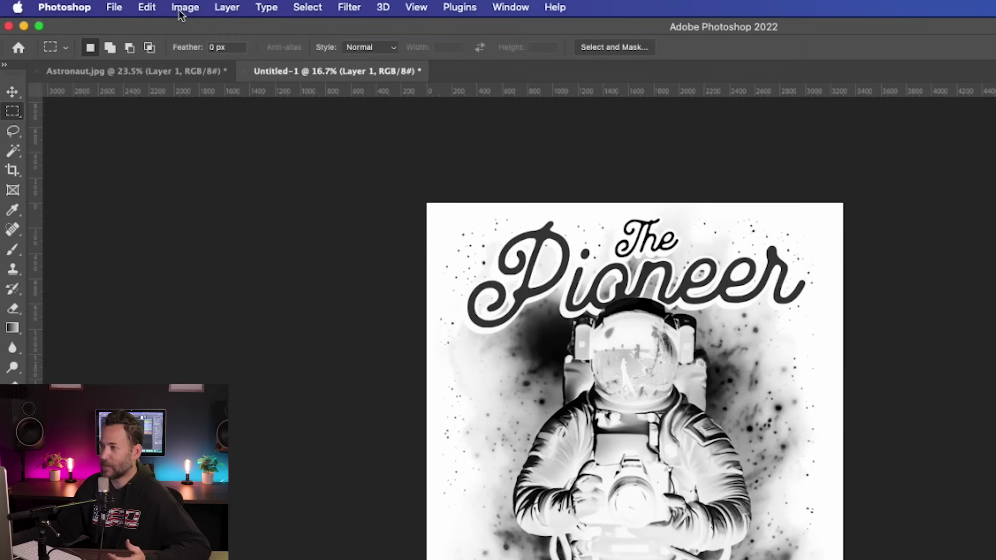
Step: Switch the Untitled-1 astronaut document to Grayscale mode
{"action": "left_click", "coordinate": [164, 7]}
{"action": "mouse_move", "coordinate": [311, 27]}
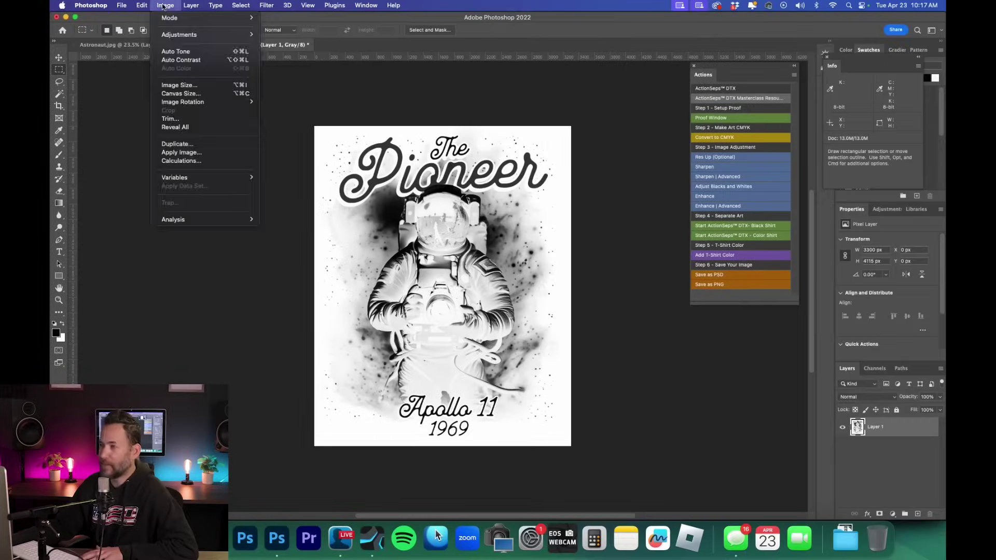
Step: Open Levels on the astronaut and drag the midtone input to 0.06
{"action": "mouse_move", "coordinate": [207, 34]}
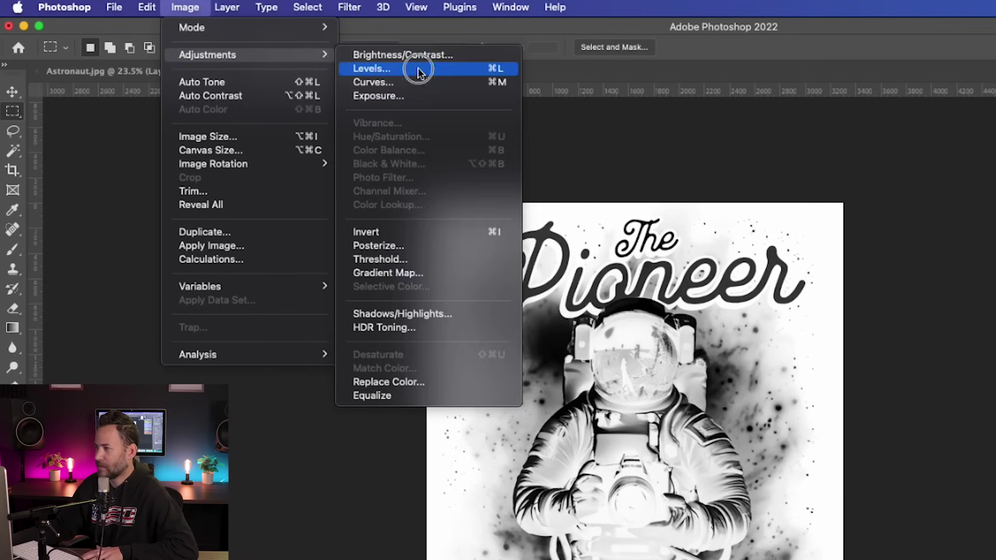
{"action": "left_click", "coordinate": [418, 71]}
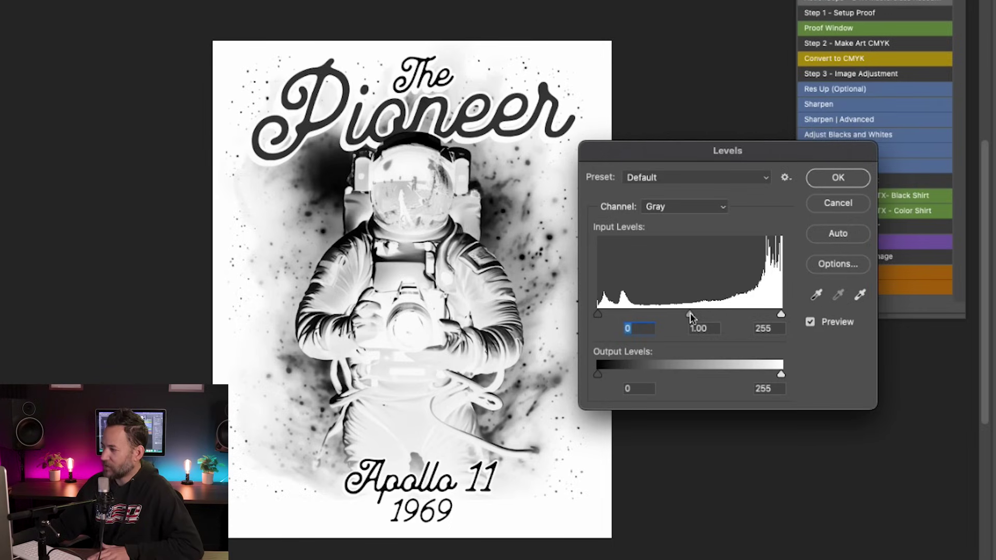
{"action": "left_click_drag", "start_coordinate": [690, 314], "coordinate": [774, 325]}
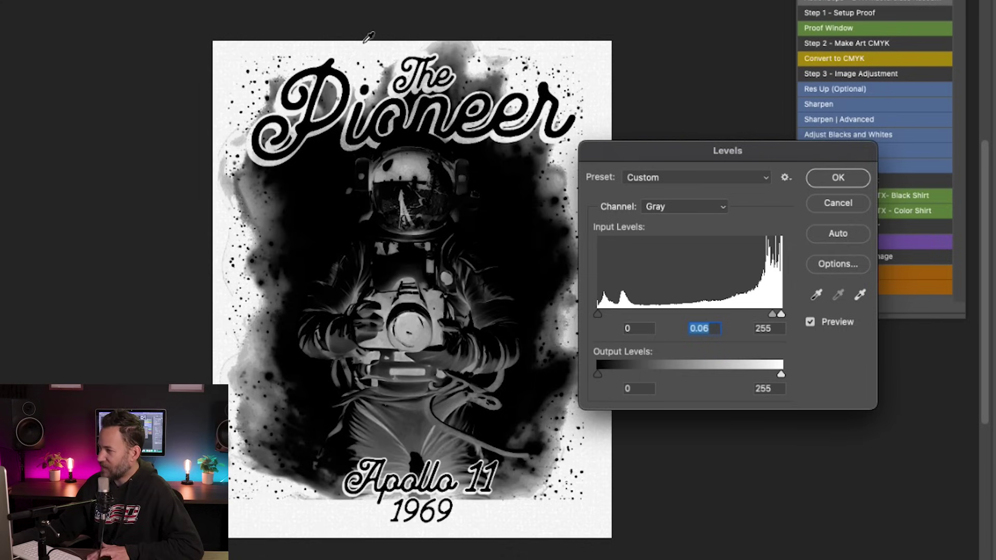
{"action": "key", "text": "super+equal"}
{"action": "key", "text": "super+equal"}
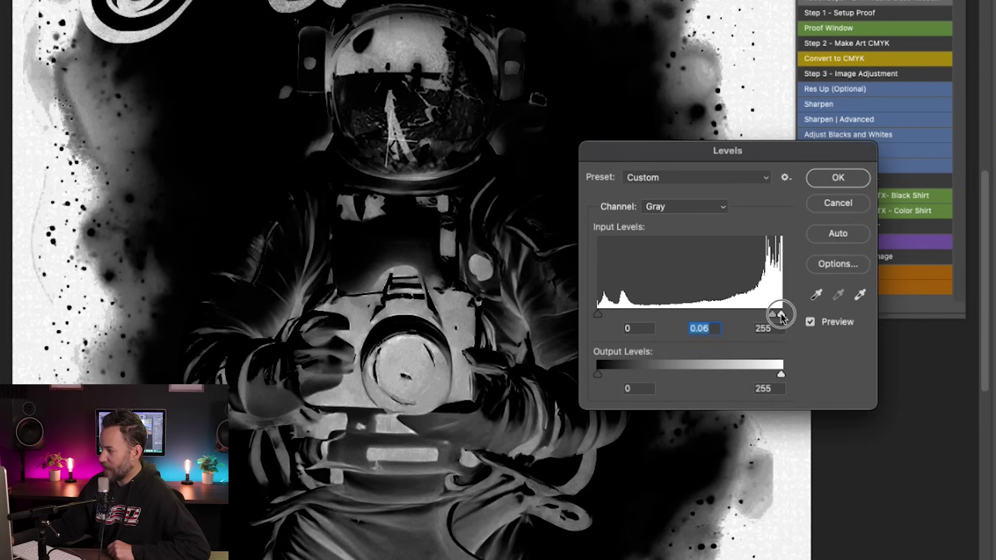
Step: In Levels, set midtones to 0.02, pull the white input below 245, and apply
{"action": "left_click_drag", "start_coordinate": [781, 316], "coordinate": [774, 317]}
{"action": "scroll", "coordinate": [430, 294], "scroll_direction": "up", "scroll_amount": 3}
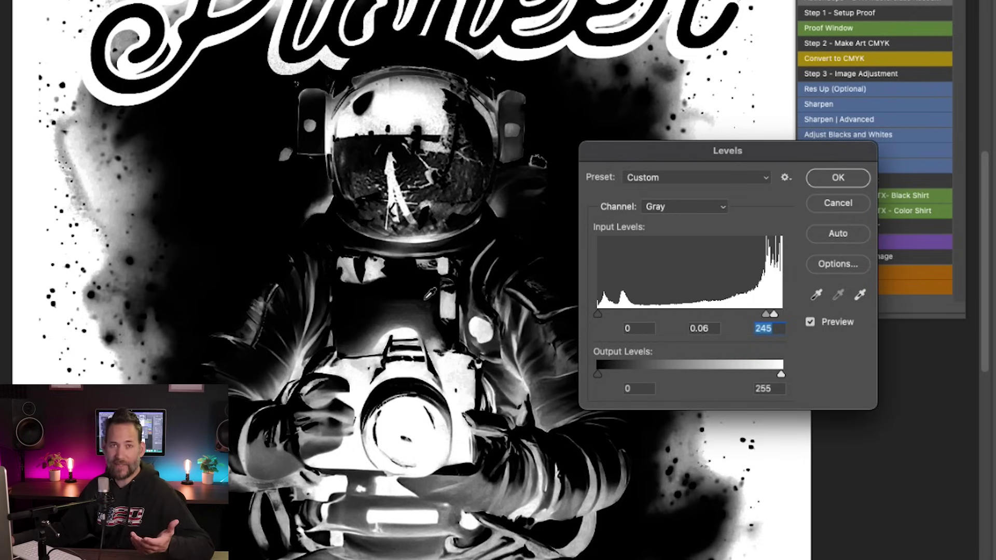
{"action": "left_click_drag", "start_coordinate": [766, 314], "coordinate": [772, 317]}
{"action": "scroll", "coordinate": [423, 459], "scroll_direction": "down", "scroll_amount": 2}
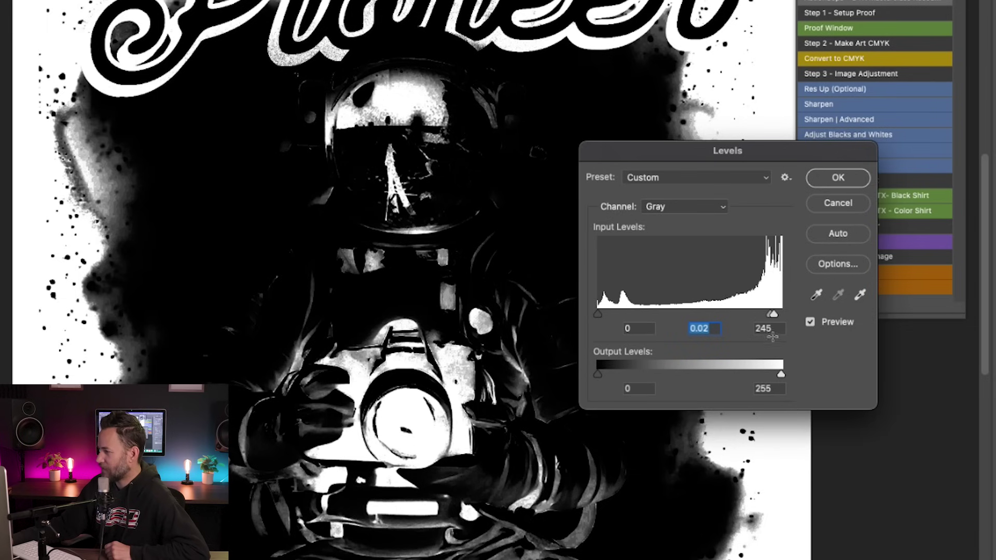
{"action": "left_click_drag", "start_coordinate": [773, 314], "coordinate": [769, 316]}
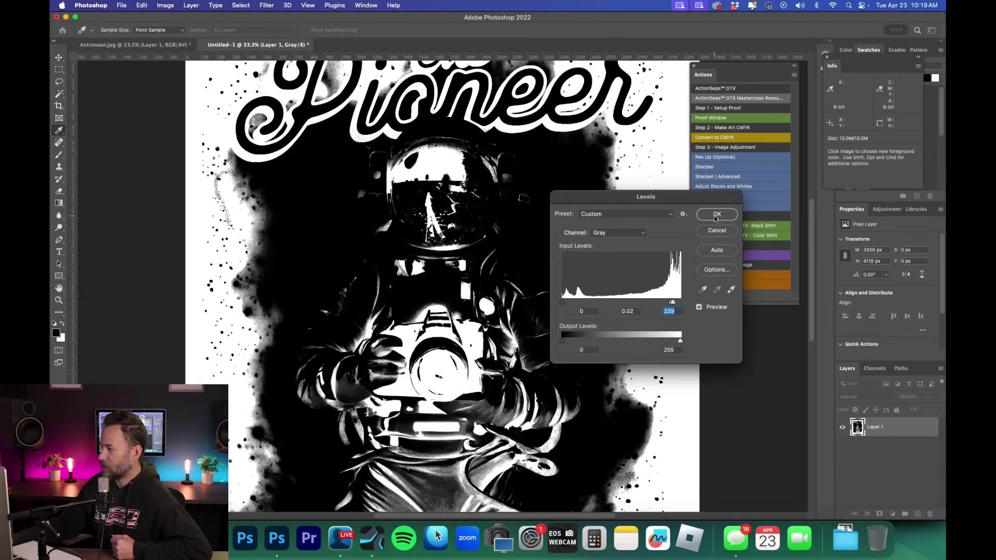
{"action": "left_click", "coordinate": [716, 216]}
Step: Convert the astronaut to Bitmap mode, flattening layers, with 300 pixels/inch Halftone Screen output
{"action": "key", "text": "m"}
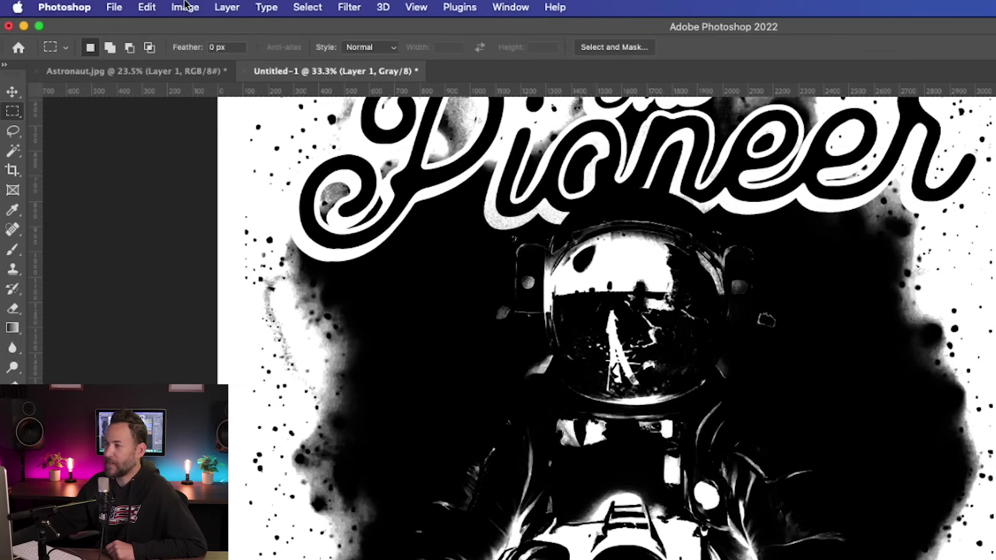
{"action": "left_click", "coordinate": [184, 6]}
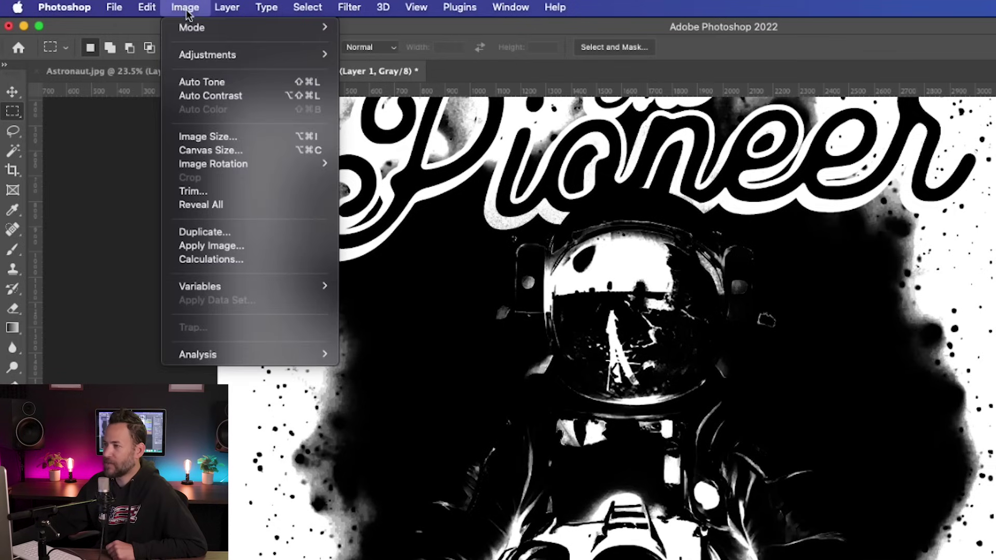
{"action": "mouse_move", "coordinate": [192, 27]}
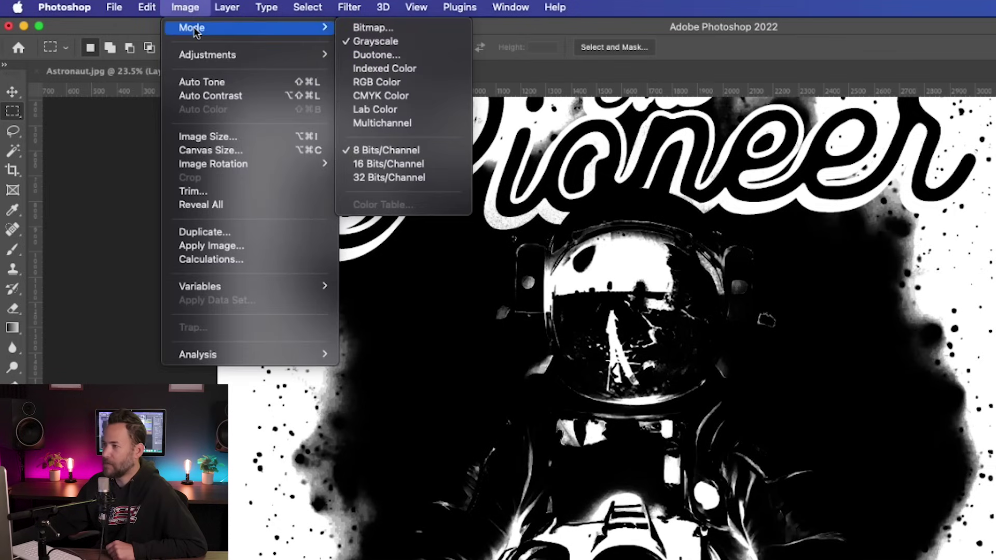
{"action": "left_click", "coordinate": [408, 28]}
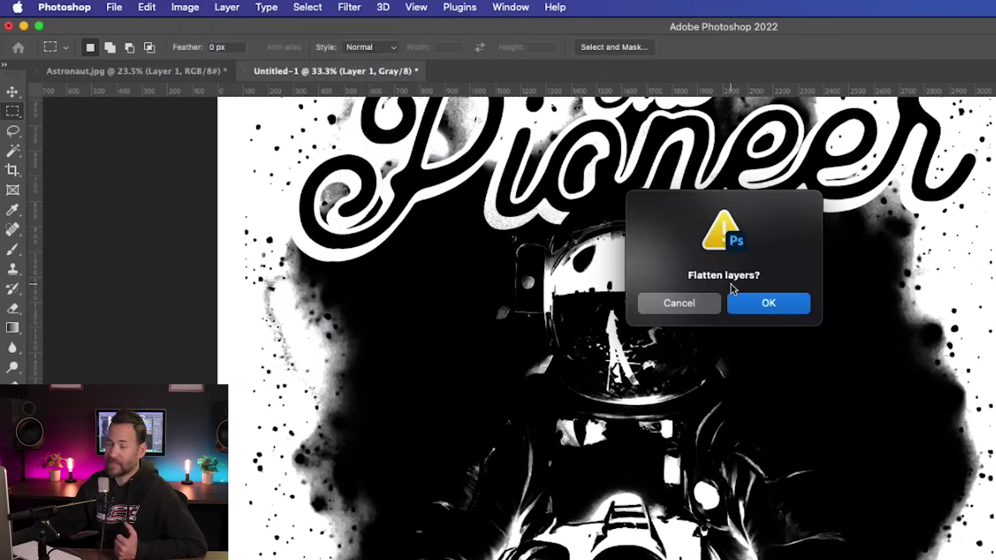
{"action": "left_click", "coordinate": [756, 307]}
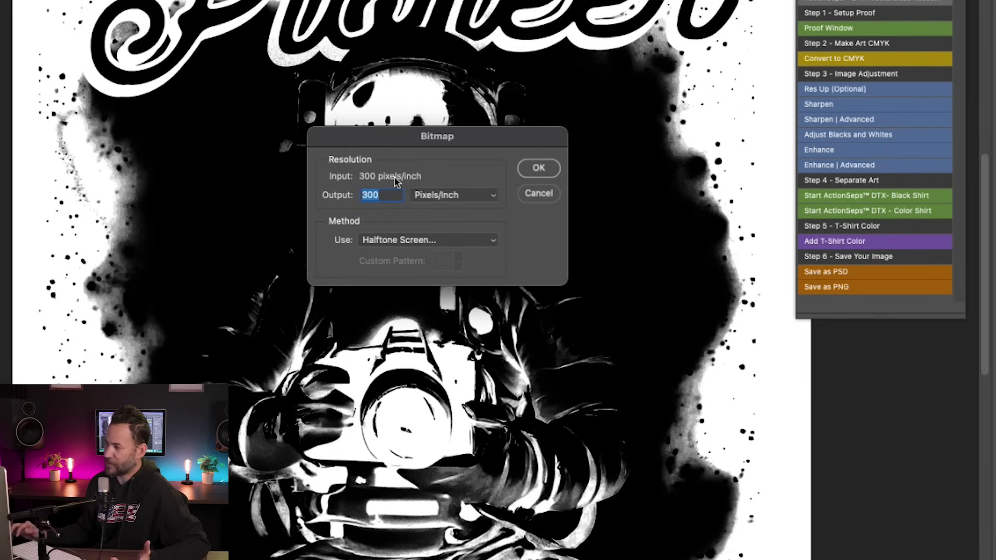
Step: Convert the art to a 300 ppi Bitmap using a round halftone screen at 35 lines/inch and 22.5°
{"action": "left_click", "coordinate": [538, 167]}
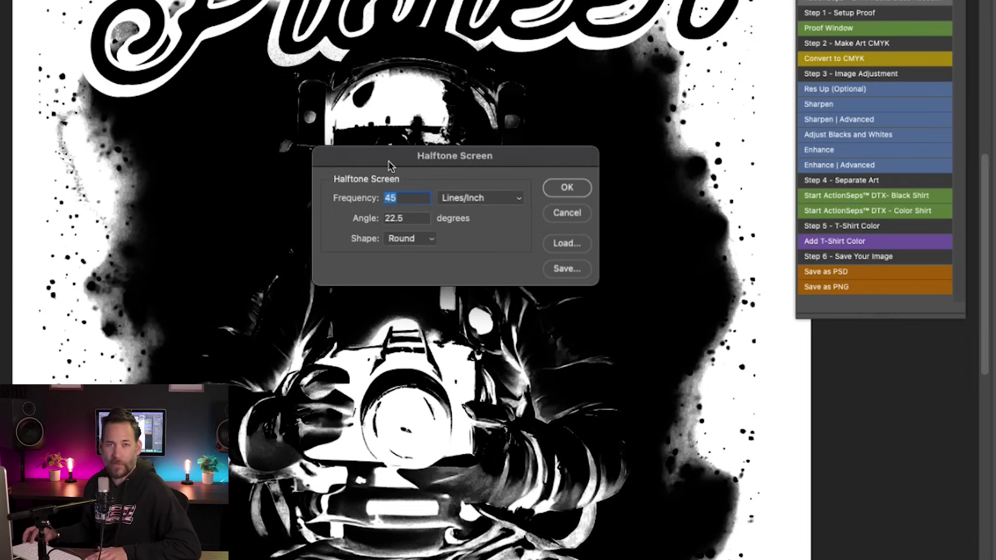
{"action": "type", "text": "35"}
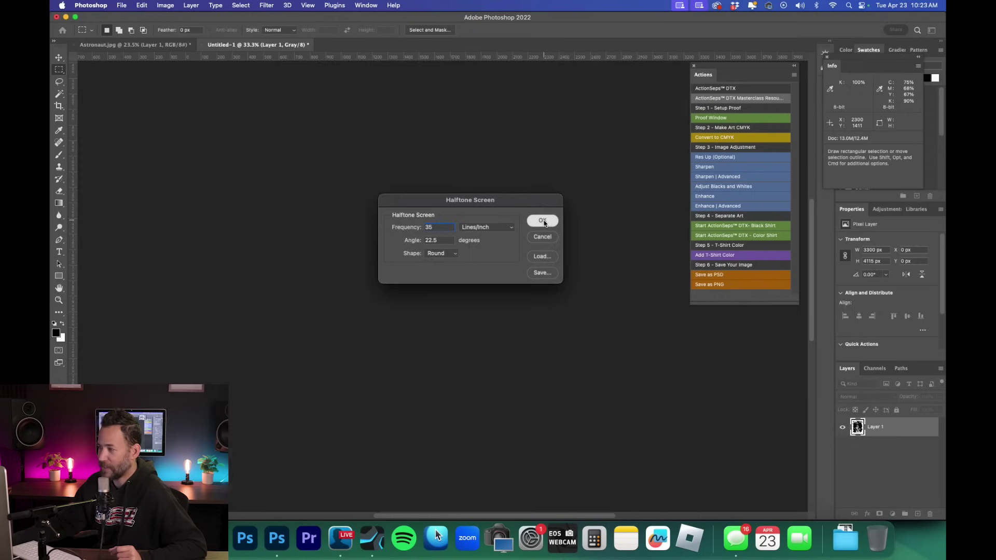
{"action": "left_click", "coordinate": [567, 187]}
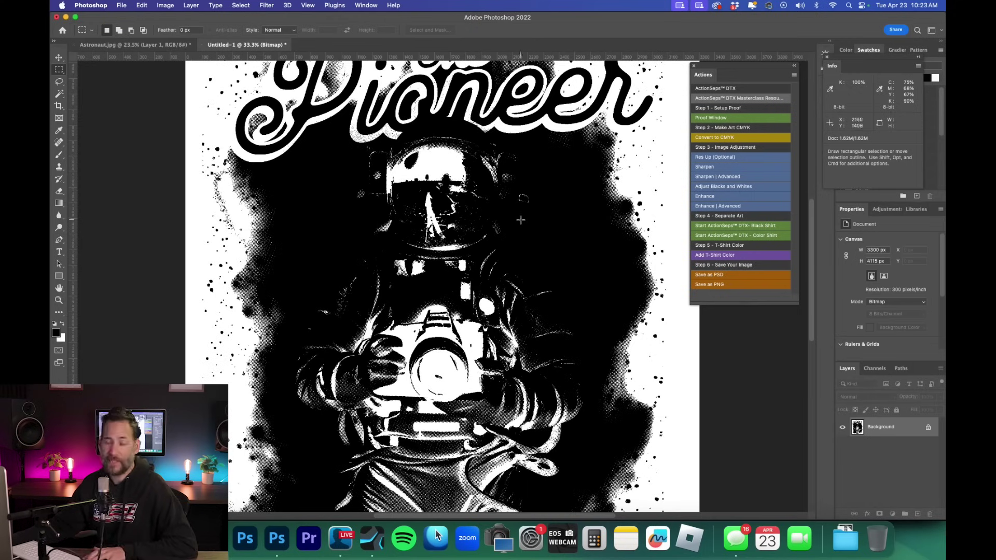
Step: Inspect the halftone dots up close, invert the bitmap to white-on-black, and select the whole canvas
{"action": "key", "text": "super+space"}
{"action": "left_click_drag", "start_coordinate": [256, 244], "coordinate": [300, 276]}
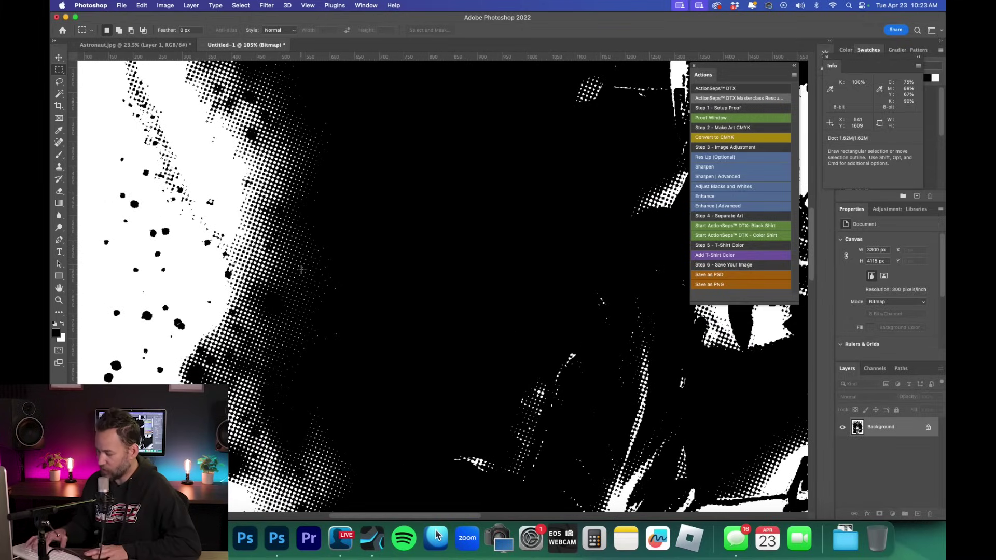
{"action": "key", "text": "super+1"}
{"action": "key", "text": "super+minus"}
{"action": "key", "text": "super+minus"}
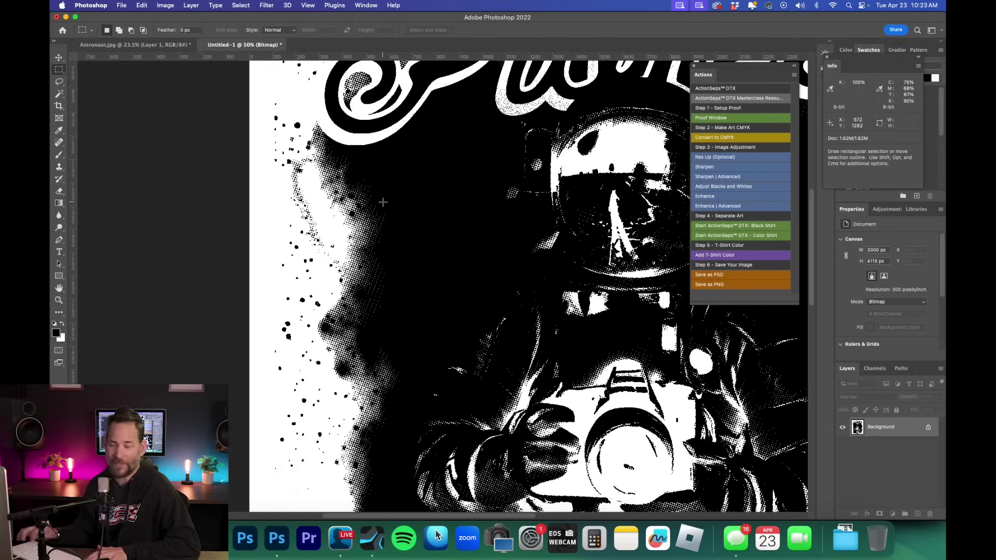
{"action": "key", "text": "super+0"}
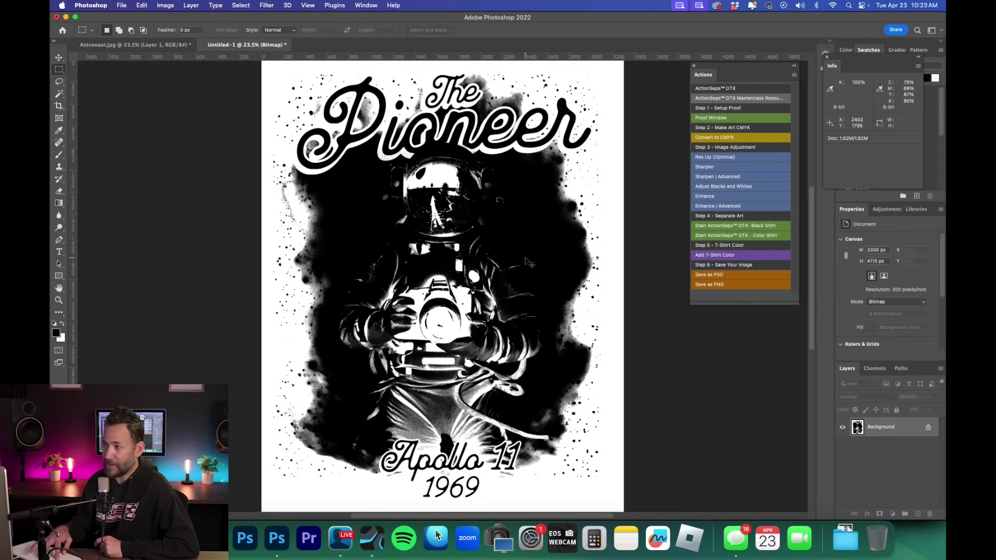
{"action": "key", "text": "super+i"}
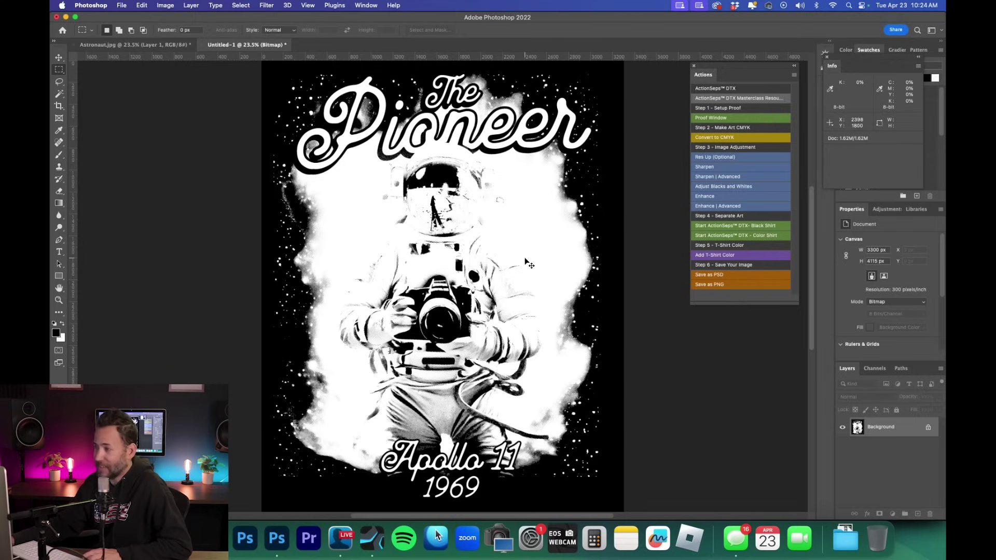
{"action": "key", "text": "super+a"}
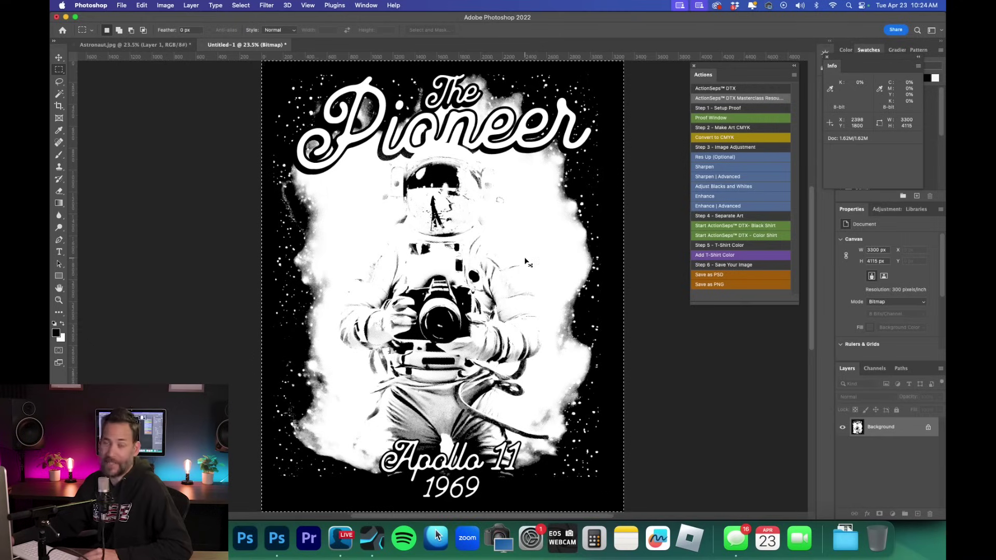
Step: In Astronaut.jpg, hide Layer 1, rename 'Layer 0 copy' to Artwork, and add a white layer mask
{"action": "left_click", "coordinate": [141, 45]}
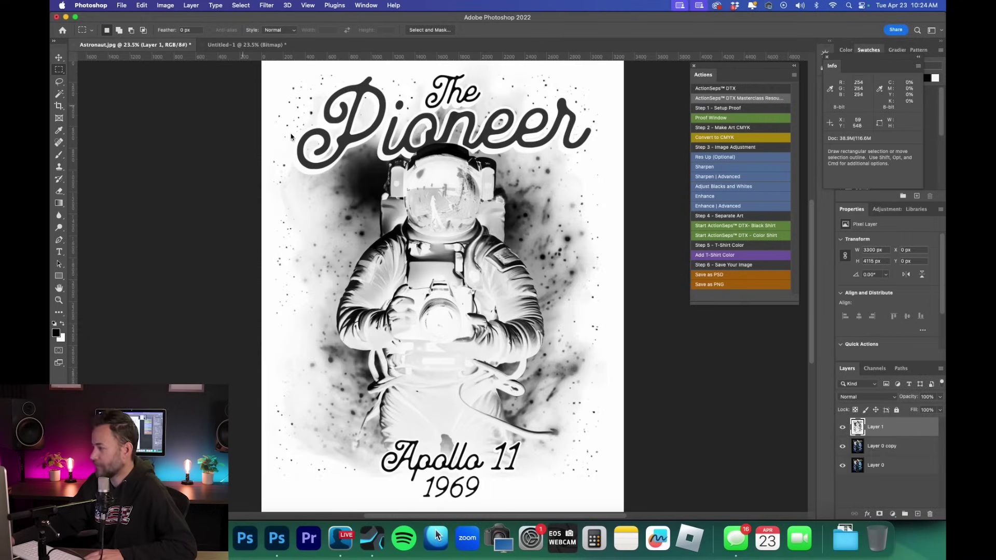
{"action": "left_click", "coordinate": [842, 428]}
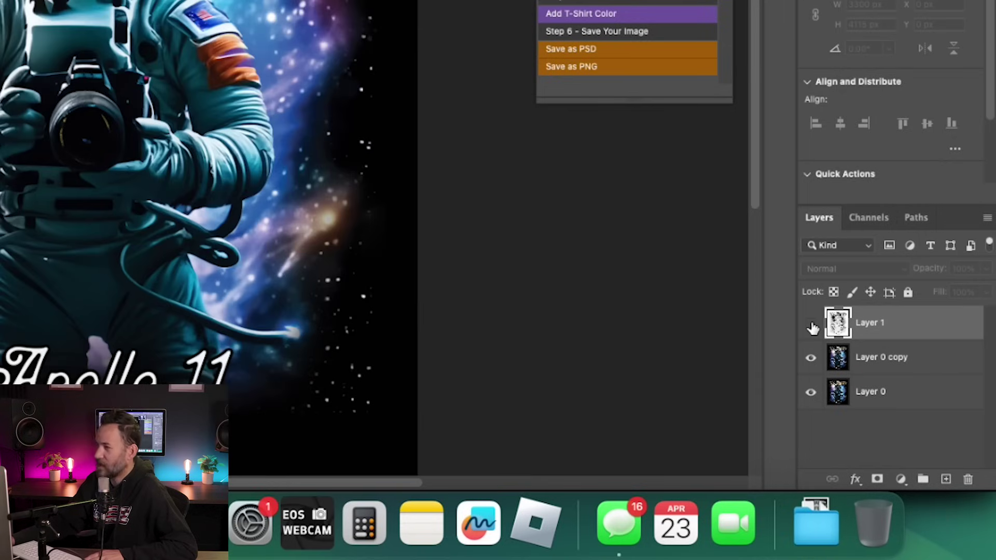
{"action": "left_click", "coordinate": [931, 356]}
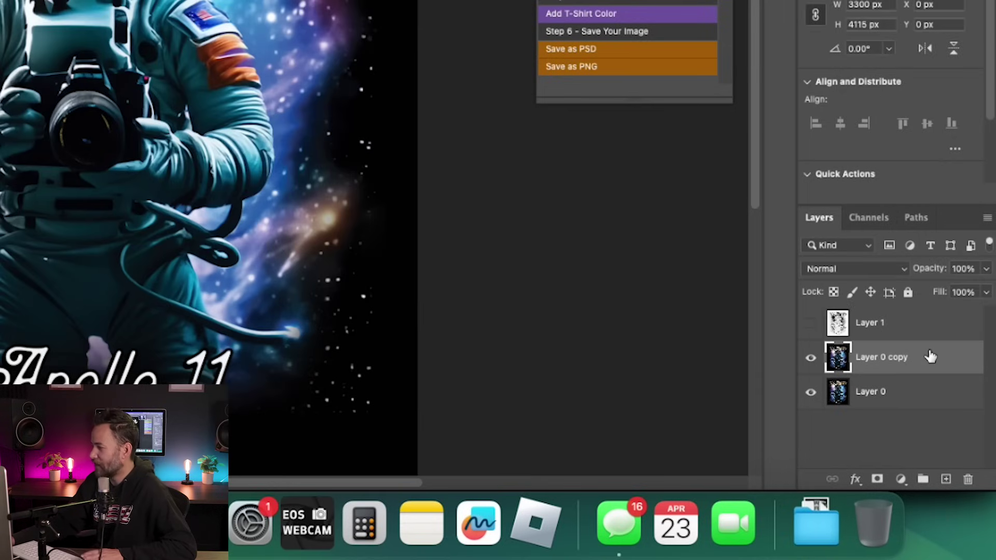
{"action": "double_click", "coordinate": [876, 358]}
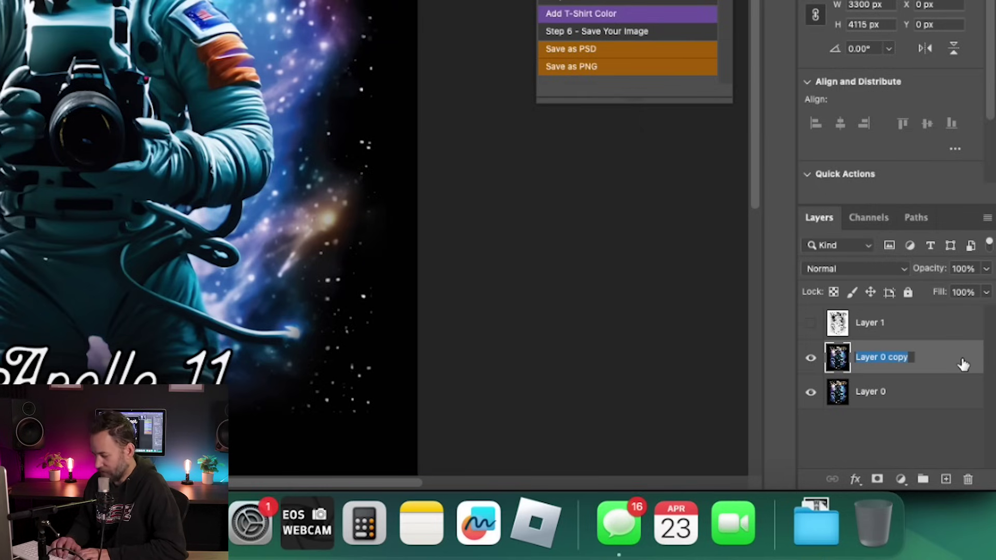
{"action": "type", "text": "Art"}
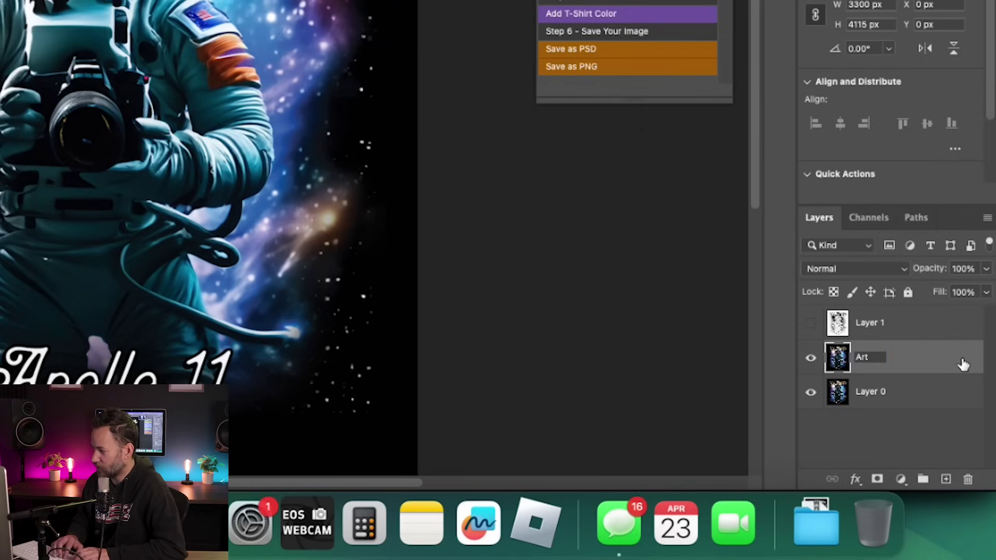
{"action": "type", "text": "work"}
{"action": "key", "text": "Return"}
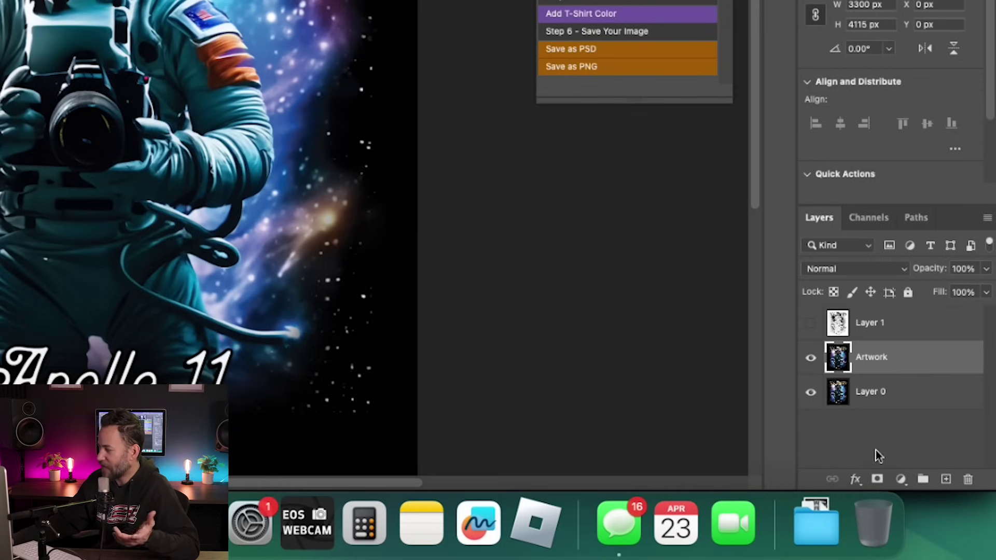
{"action": "left_click", "coordinate": [878, 480]}
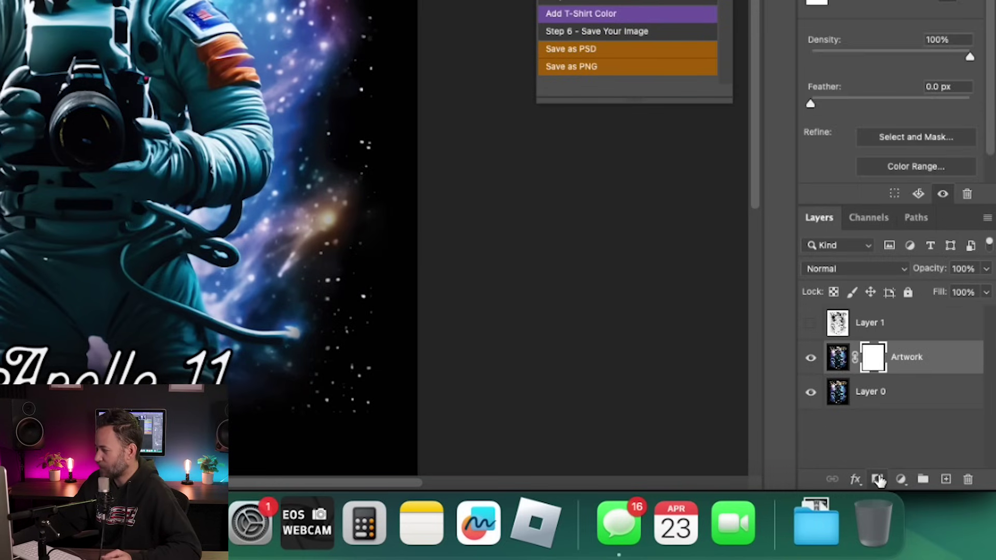
Step: Paste the halftone Pioneer design into the Artwork mask, deselect, and return to the layer's image
{"action": "left_click", "coordinate": [875, 358], "text": "alt"}
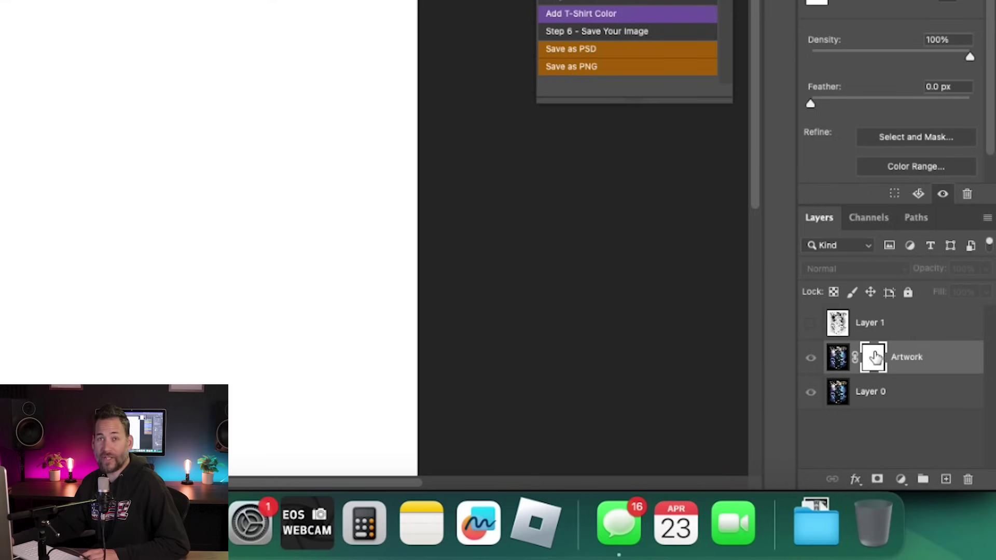
{"action": "left_click_drag", "start_coordinate": [875, 357], "coordinate": [876, 358]}
{"action": "left_click", "coordinate": [875, 356], "text": "super"}
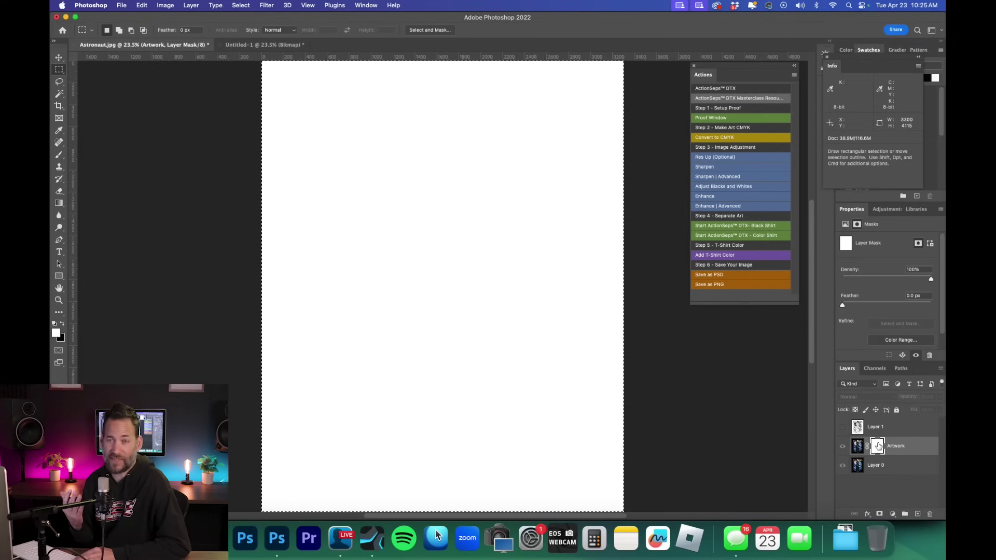
{"action": "key", "text": "super+v"}
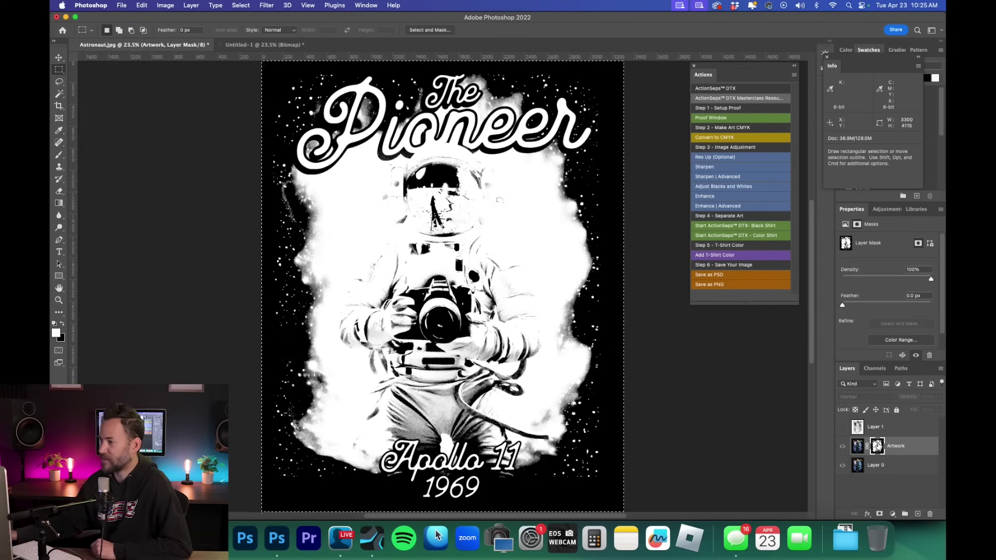
{"action": "key", "text": "super+d"}
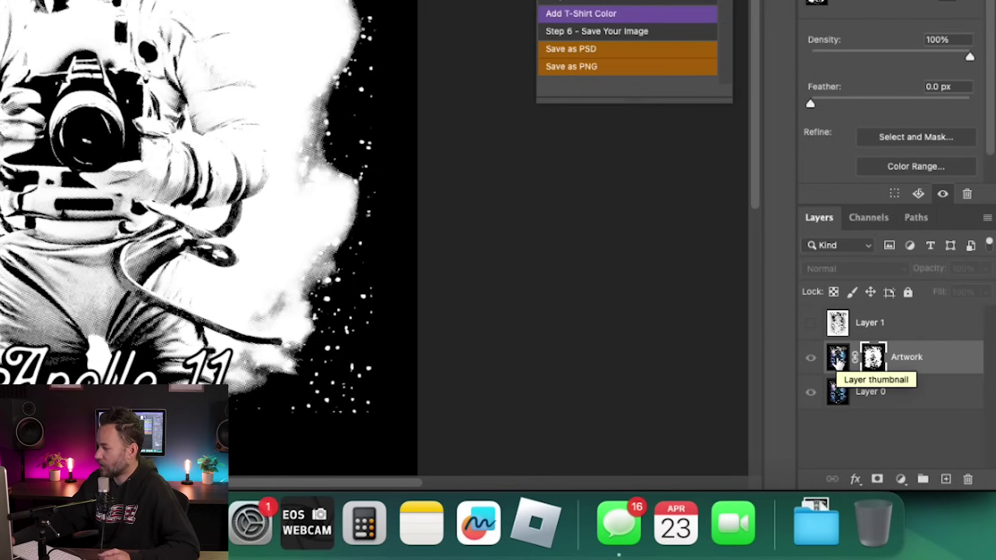
{"action": "left_click", "coordinate": [839, 364]}
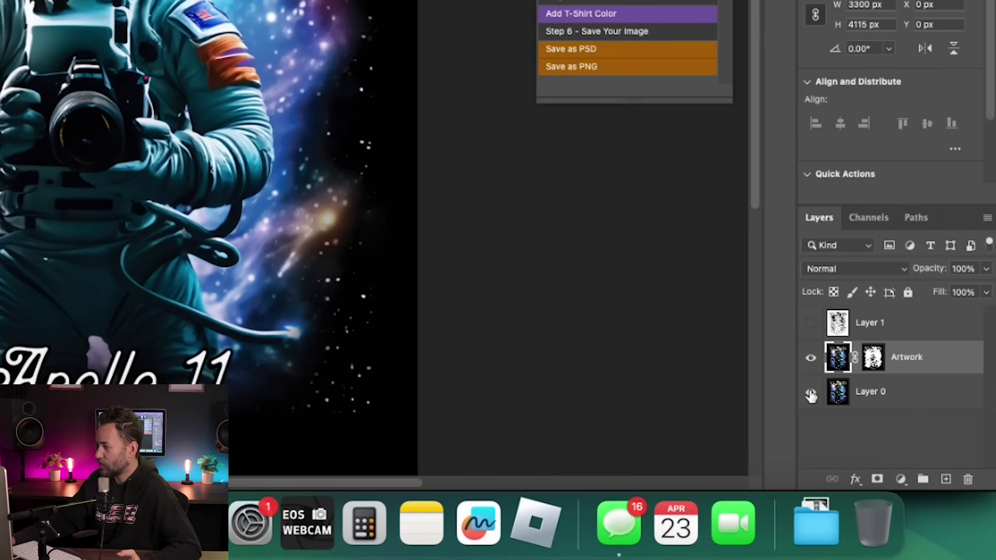
Step: Hide Layer 0 and inspect the halftone-masked astronaut over transparency, then fit it on screen
{"action": "left_click", "coordinate": [811, 396]}
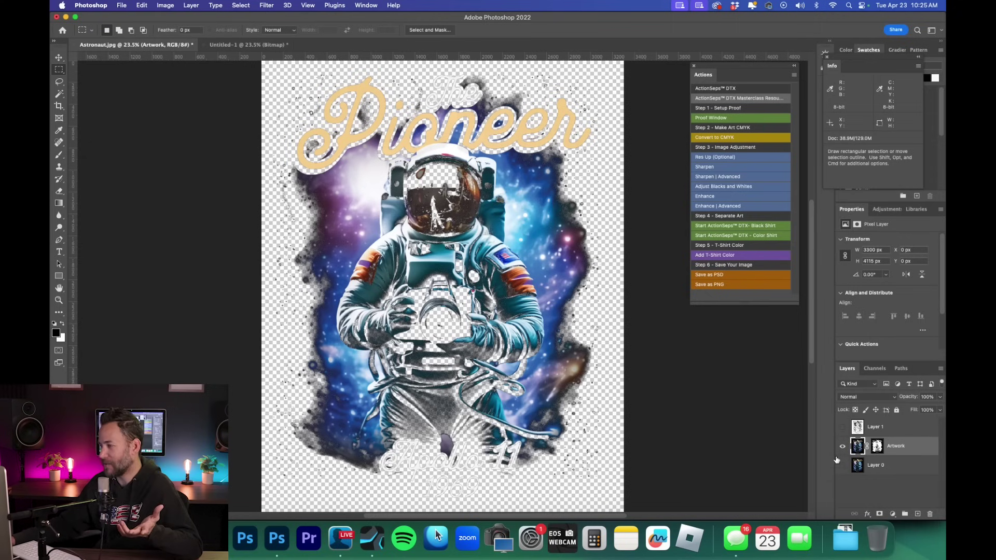
{"action": "key", "text": "super+space"}
{"action": "left_click_drag", "start_coordinate": [307, 240], "coordinate": [342, 255]}
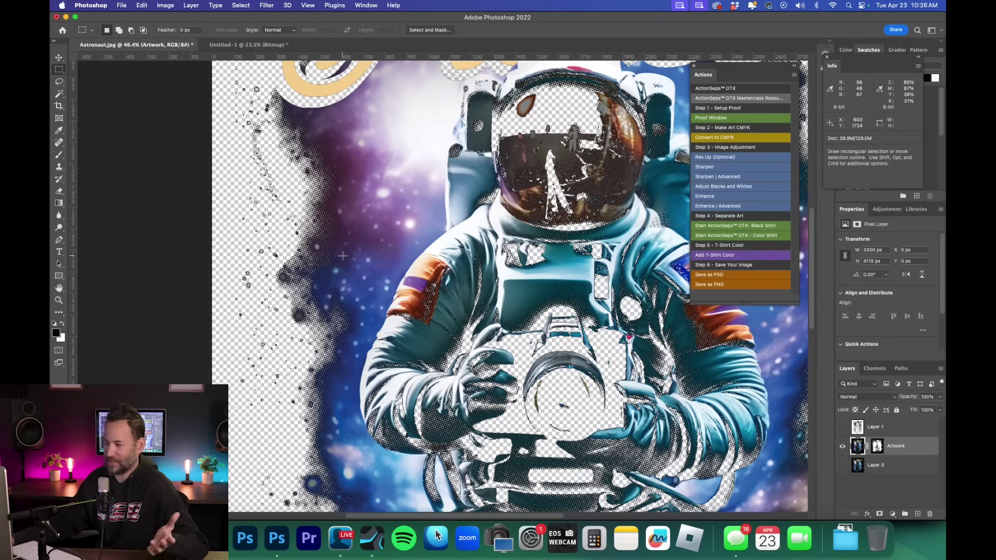
{"action": "key", "text": "super+0"}
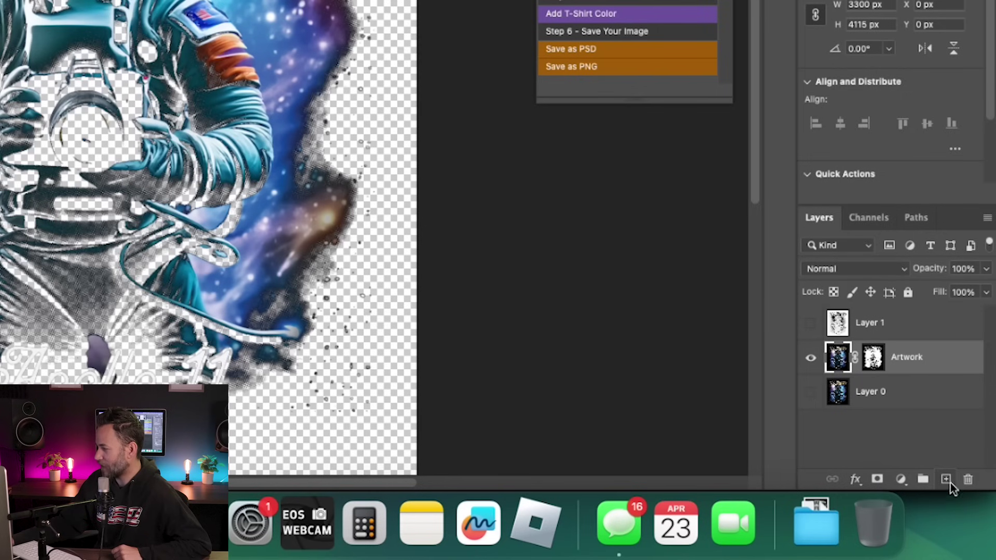
Step: Create a new layer named 'T-Shirt Color'
{"action": "left_click", "coordinate": [946, 480]}
{"action": "double_click", "coordinate": [870, 358]}
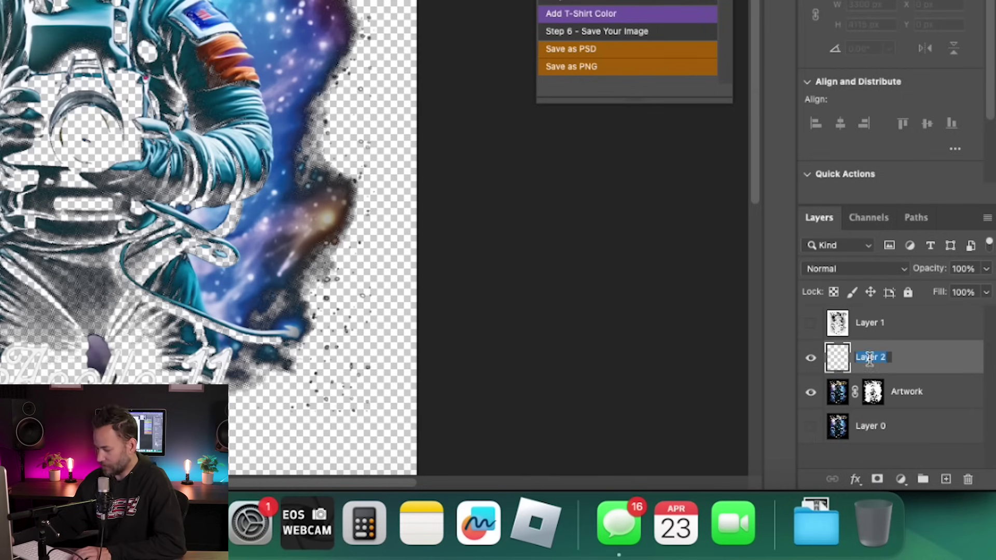
{"action": "type", "text": "T-Shirt Color"}
{"action": "key", "text": "Return"}
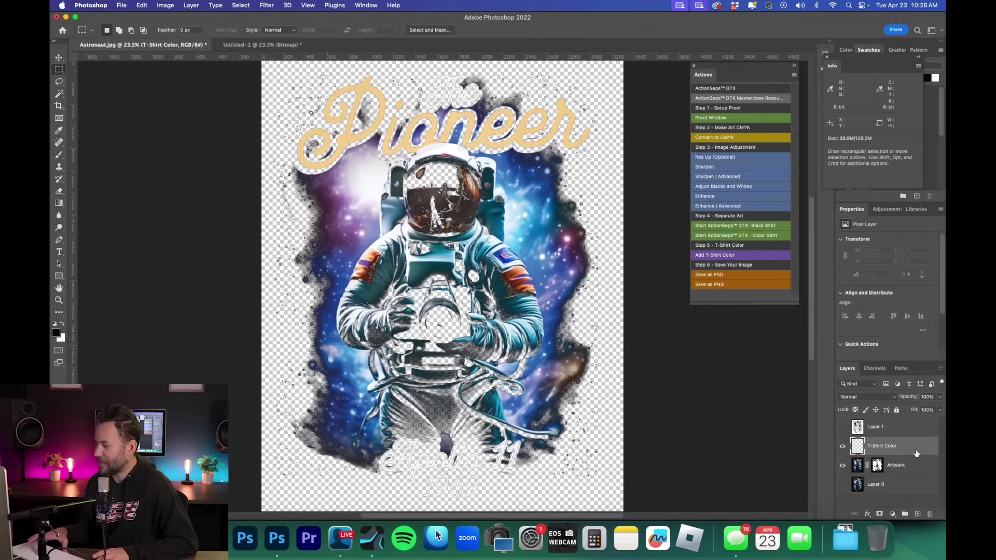
Step: Fill the T-Shirt Color layer with black and move it below the Artwork layer
{"action": "key", "text": "shift+F5"}
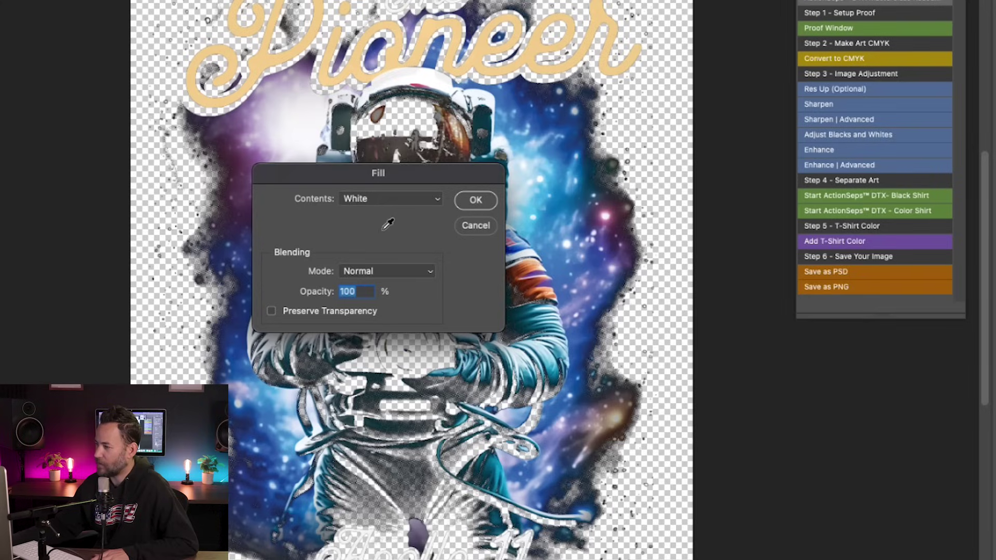
{"action": "left_click", "coordinate": [389, 199]}
{"action": "left_click", "coordinate": [400, 166]}
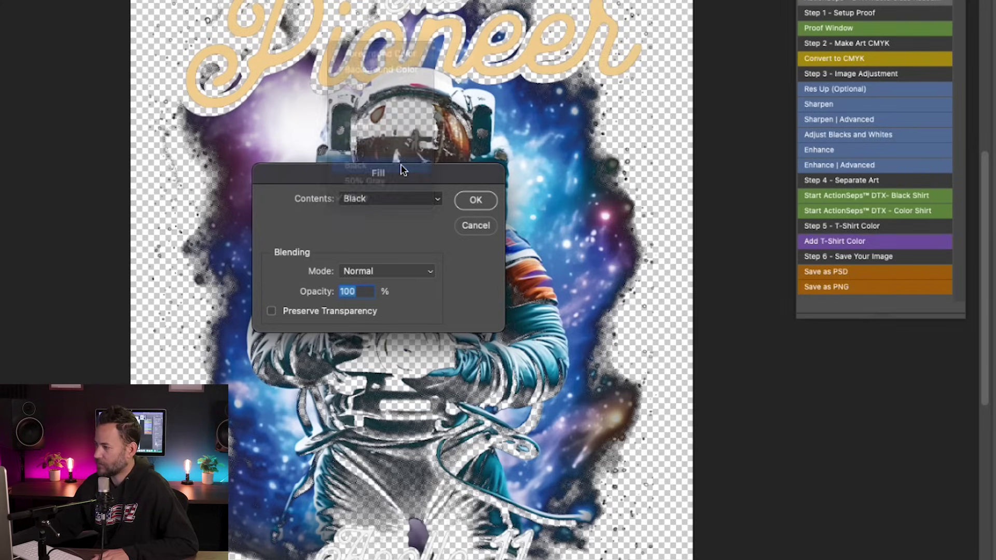
{"action": "left_click", "coordinate": [478, 209]}
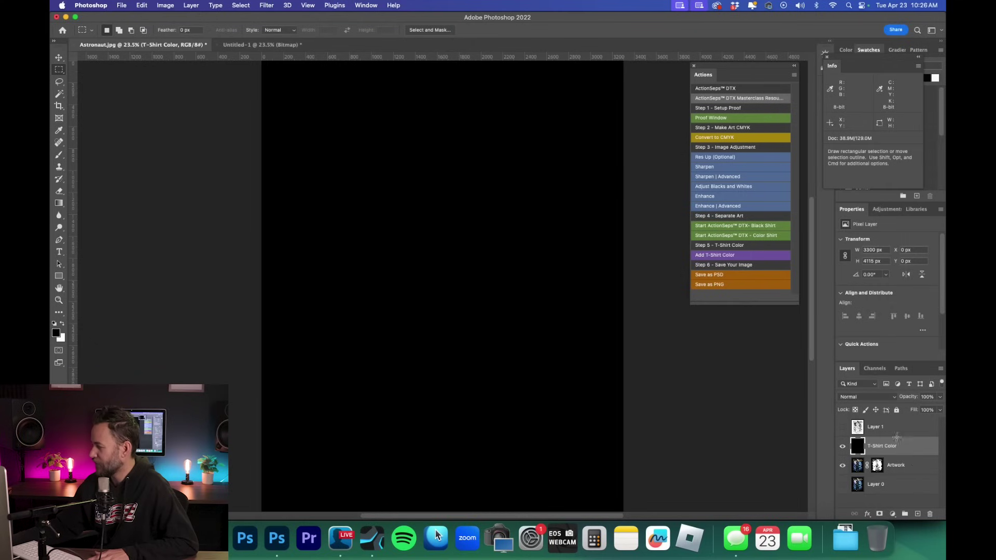
{"action": "mouse_move", "coordinate": [913, 456]}
{"action": "left_mouse_down"}
{"action": "mouse_move", "coordinate": [914, 448]}
{"action": "mouse_move", "coordinate": [914, 471]}
{"action": "left_mouse_up"}
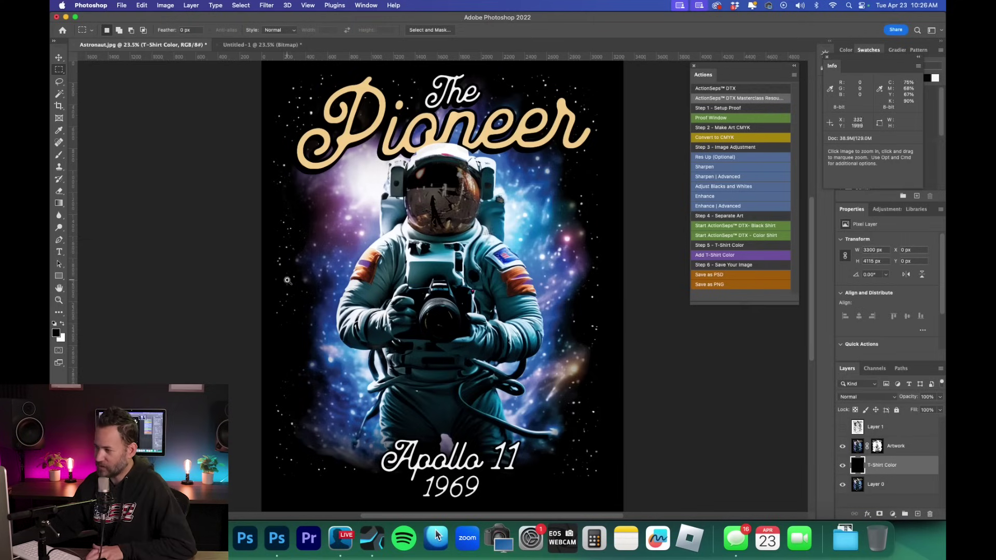
Step: Zoom in and toggle the black T-Shirt Color layer off and on to compare, then go to Untitled-1
{"action": "left_click", "coordinate": [310, 291]}
{"action": "left_click_drag", "start_coordinate": [310, 290], "coordinate": [340, 306]}
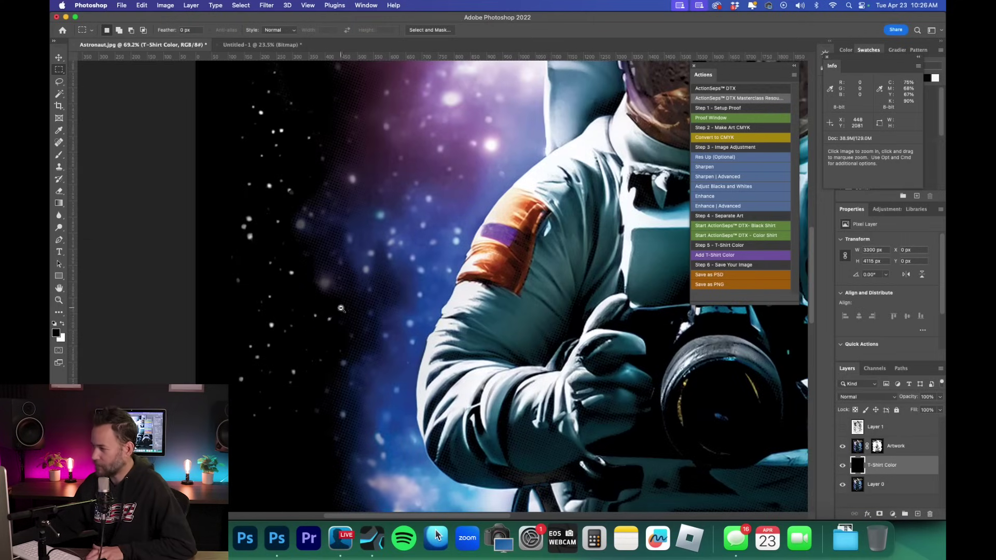
{"action": "left_click", "coordinate": [843, 466]}
{"action": "left_click", "coordinate": [843, 468]}
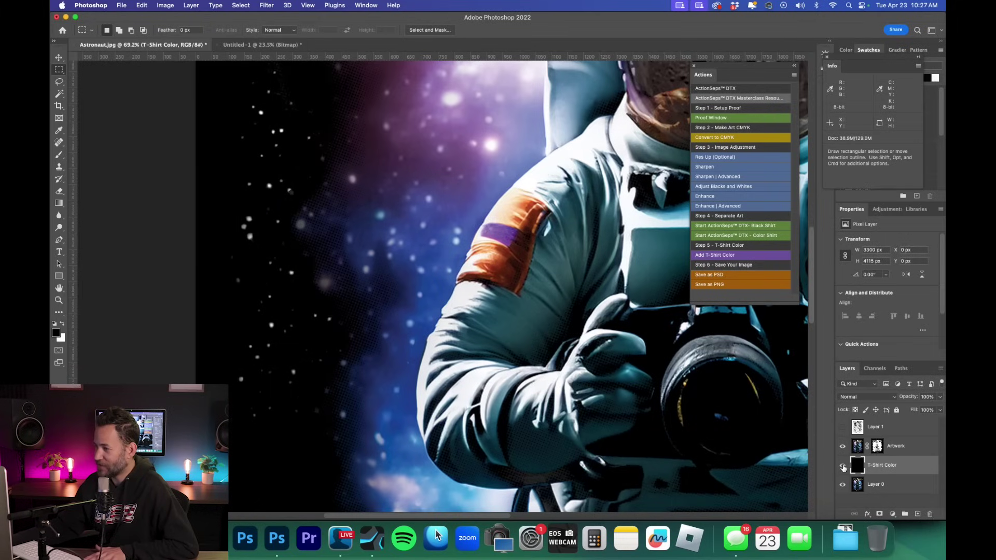
{"action": "left_click_drag", "start_coordinate": [373, 163], "coordinate": [399, 272]}
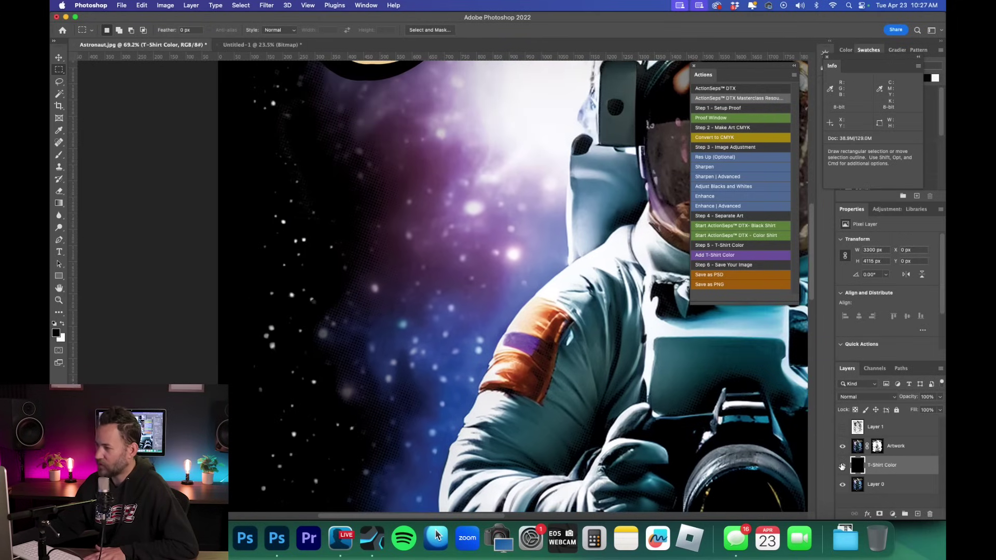
{"action": "left_click", "coordinate": [842, 465]}
{"action": "left_click", "coordinate": [842, 465]}
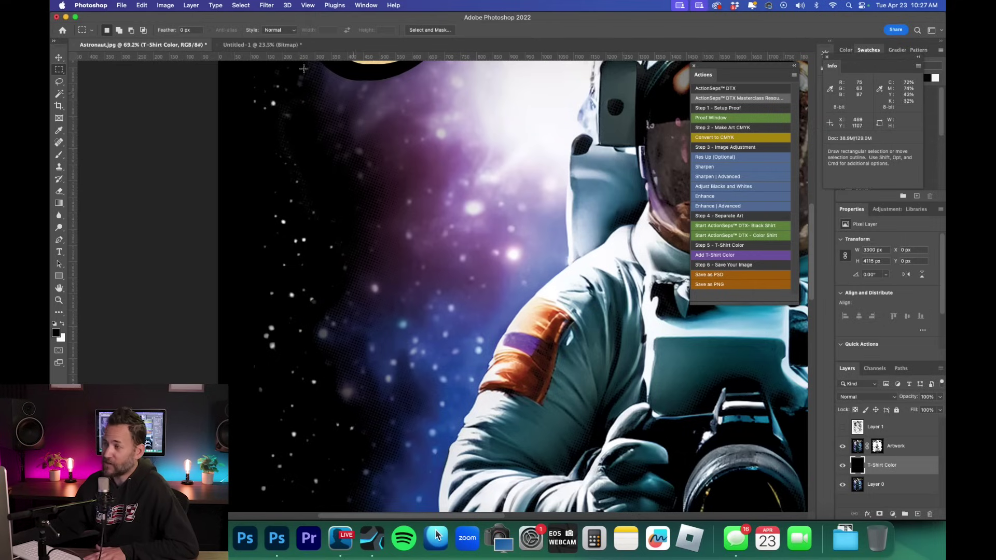
{"action": "left_click", "coordinate": [264, 45]}
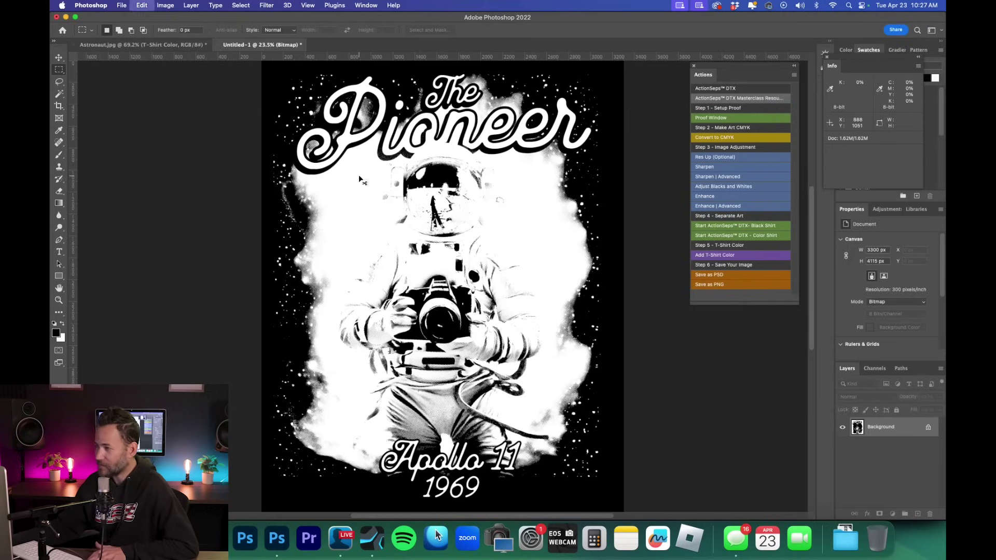
Step: Make Untitled-1 an inverted grayscale negative, then target the Artwork layer's mask in Astronaut.jpg
{"action": "key", "text": "super+z"}
{"action": "key", "text": "super+z"}
{"action": "key", "text": "super+z"}
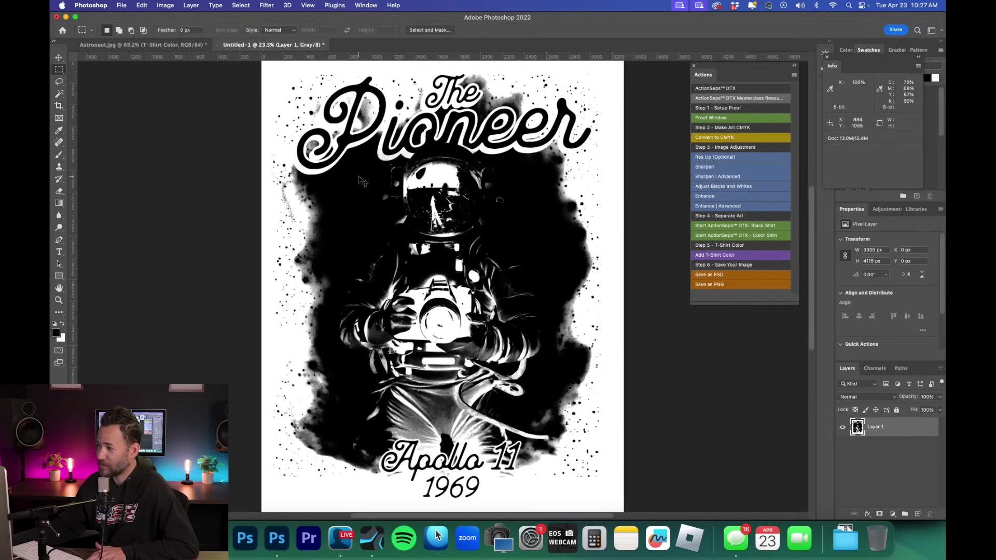
{"action": "key", "text": "super+z"}
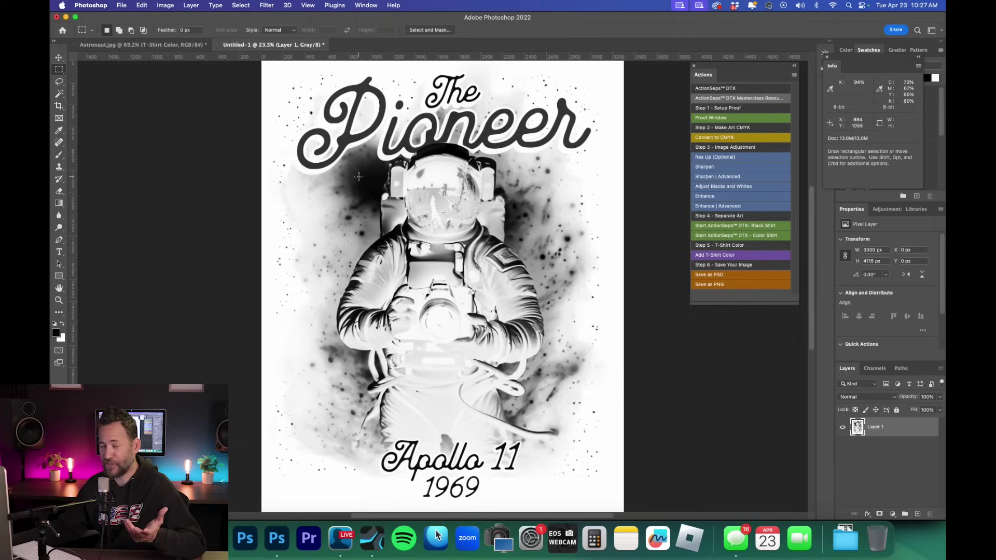
{"action": "key", "text": "super+l"}
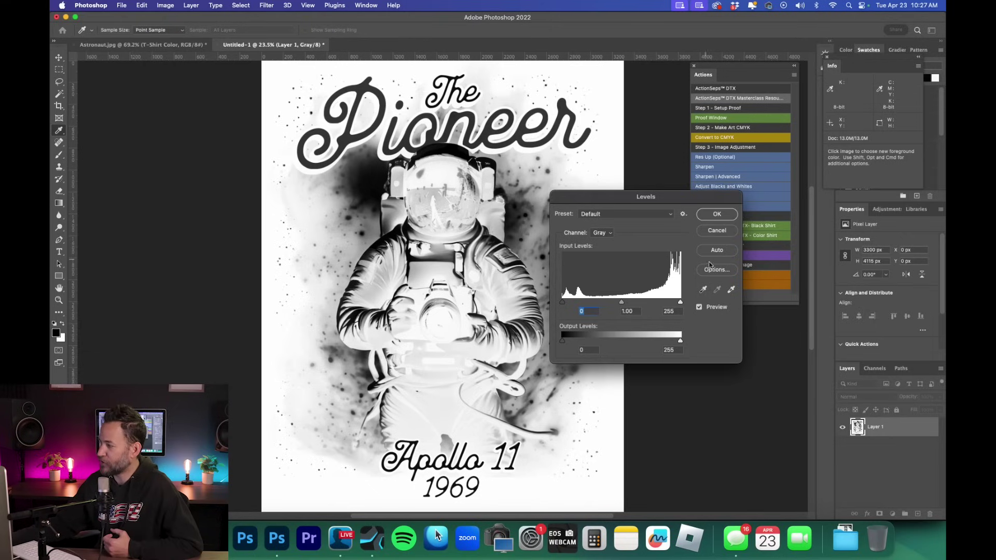
{"action": "left_click", "coordinate": [717, 231]}
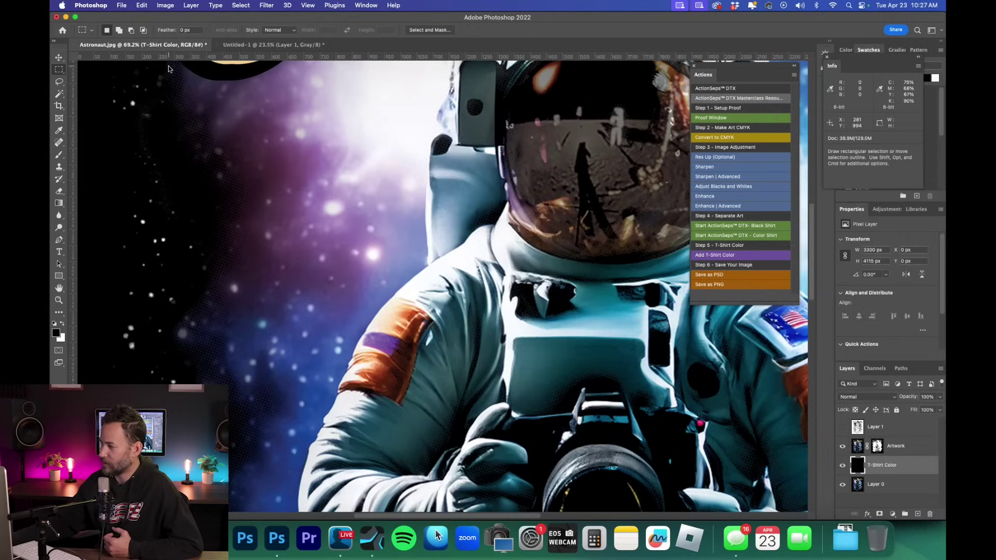
{"action": "left_click", "coordinate": [143, 45]}
{"action": "left_click", "coordinate": [877, 447]}
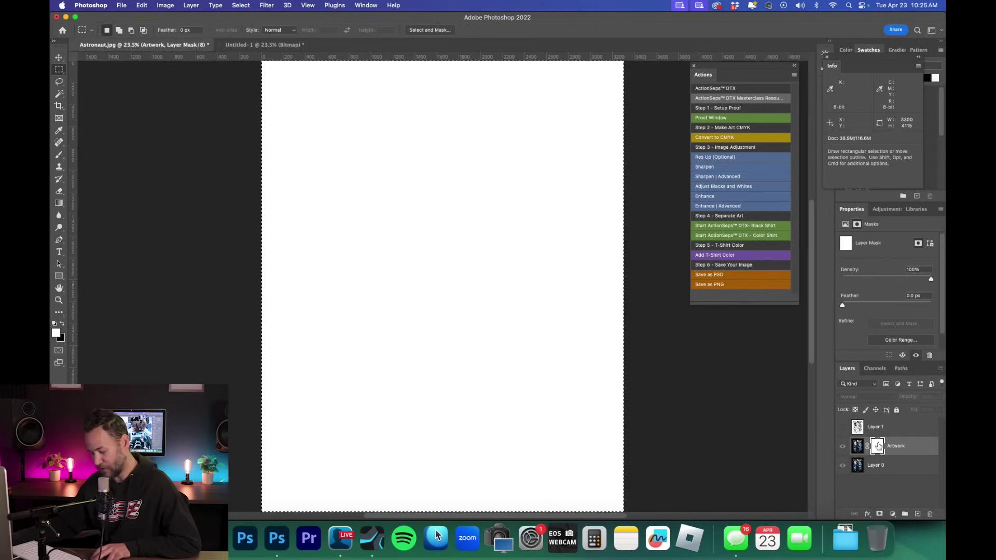
Step: Paste the inverted halftone into the Artwork mask, hide Layer 0, and fit the design on screen
{"action": "key", "text": "super+v"}
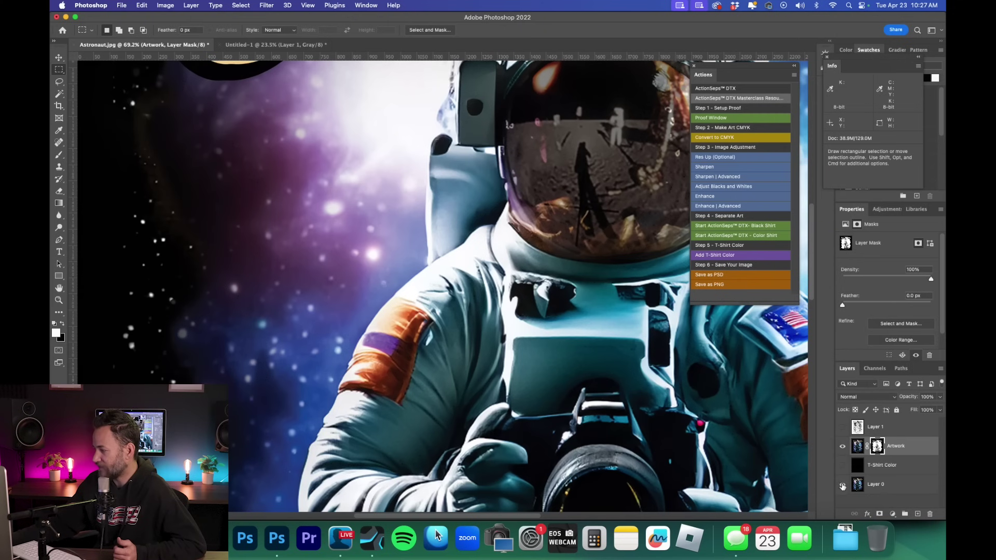
{"action": "left_click", "coordinate": [843, 486]}
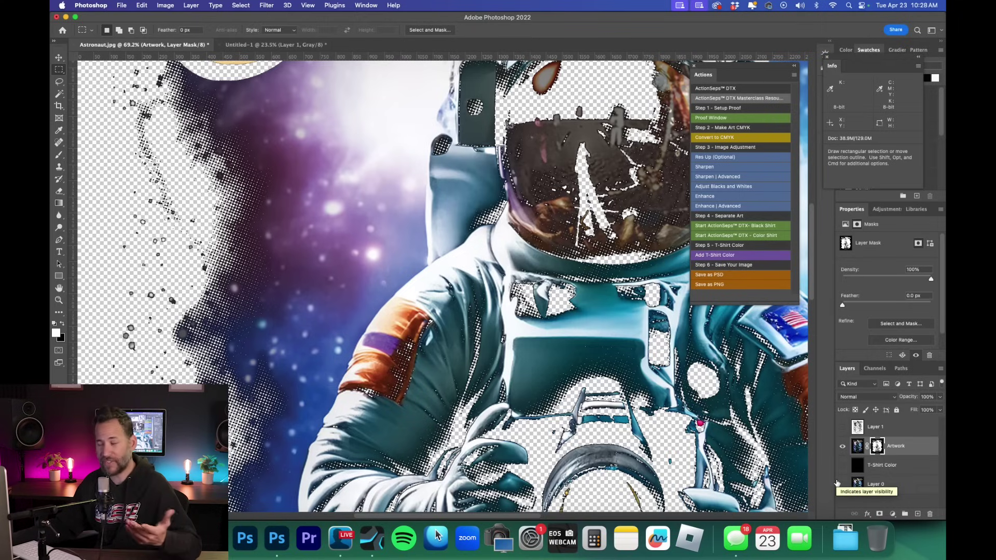
{"action": "key", "text": "super+0"}
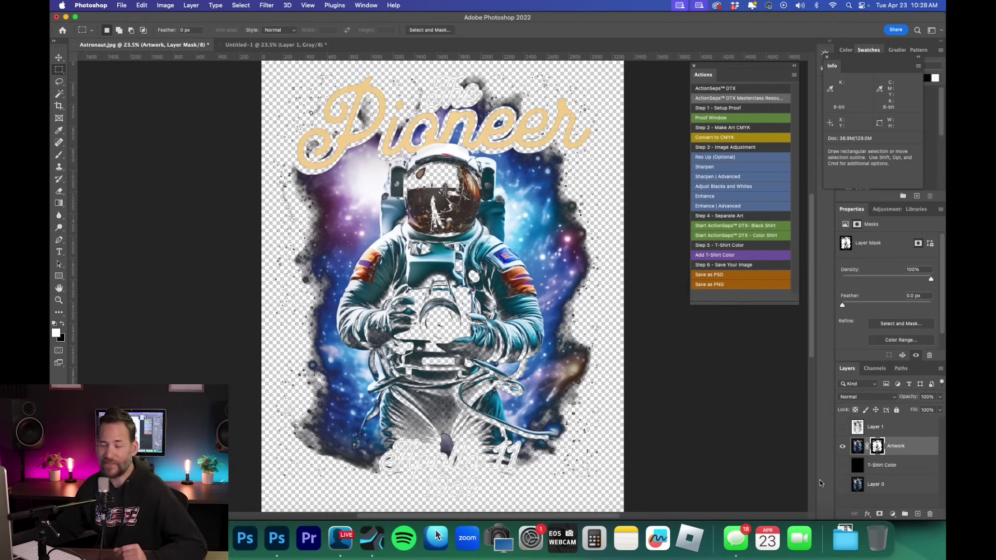